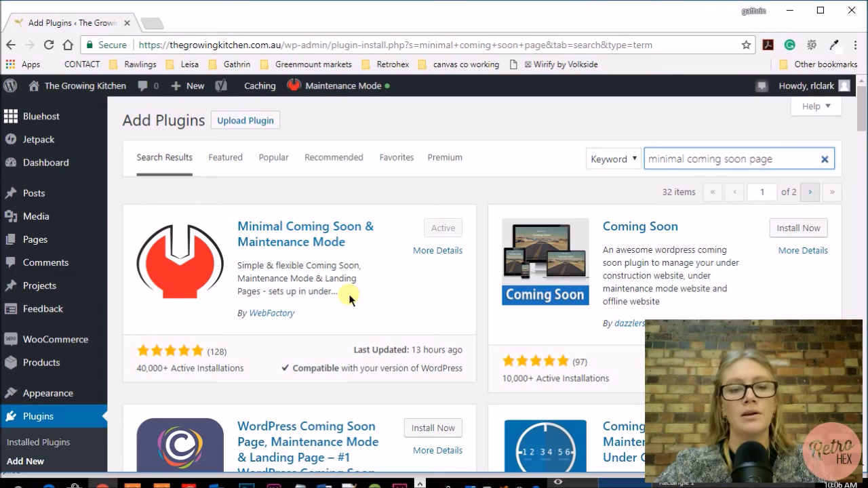
Go from the plugin search results to the list of installed plugins and look through it
{"action": "scroll", "coordinate": [349, 299], "scroll_direction": "down", "scroll_amount": 1}
{"action": "scroll", "coordinate": [350, 299], "scroll_direction": "down", "scroll_amount": 1}
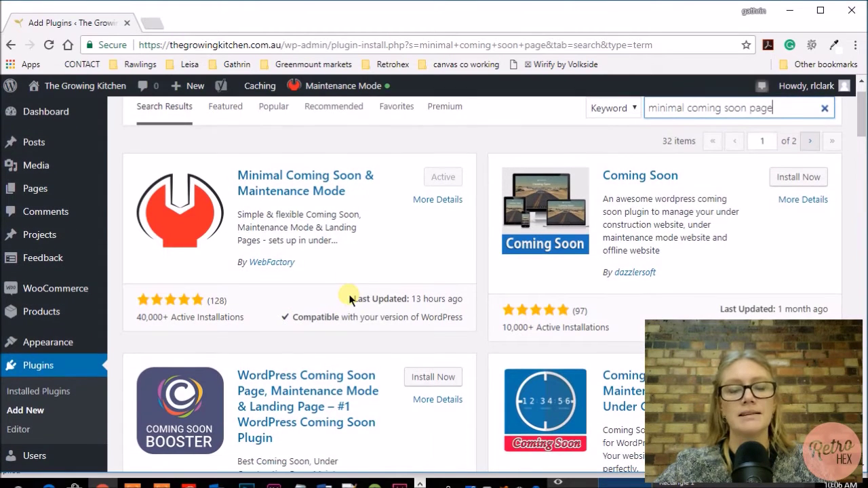
{"action": "scroll", "coordinate": [349, 299], "scroll_direction": "down", "scroll_amount": 1}
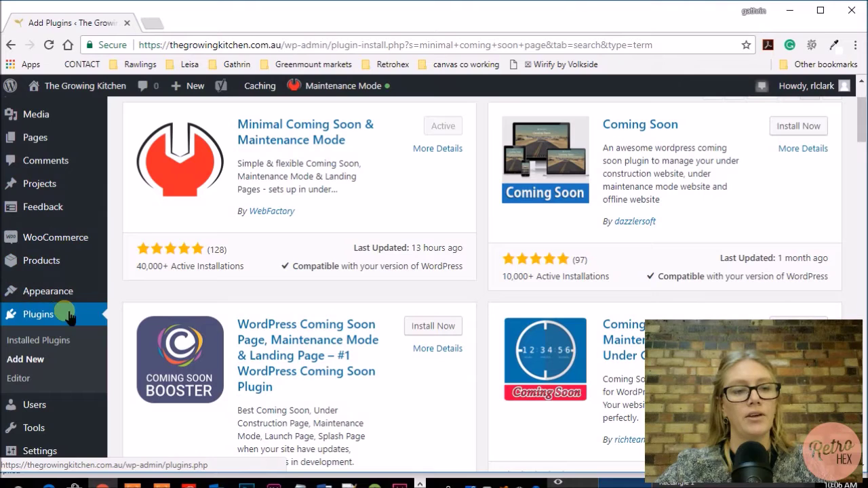
{"action": "left_click", "coordinate": [47, 321]}
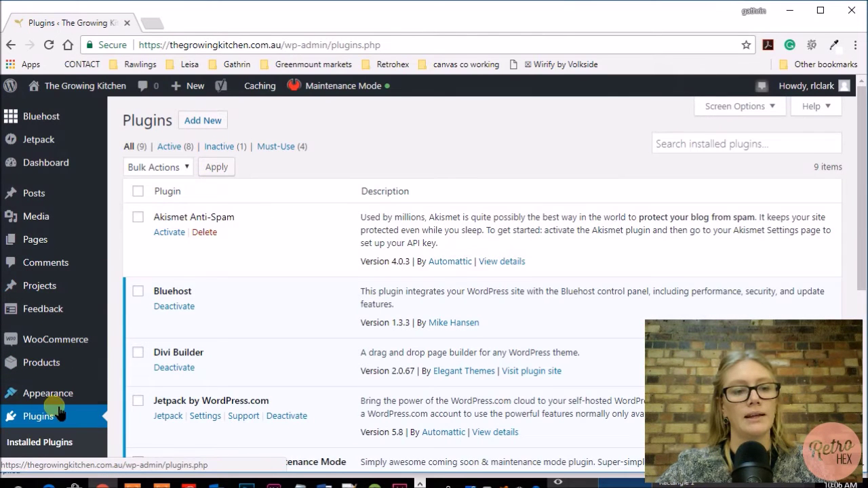
{"action": "scroll", "coordinate": [58, 407], "scroll_direction": "down", "scroll_amount": 3}
{"action": "scroll", "coordinate": [139, 305], "scroll_direction": "up", "scroll_amount": 3}
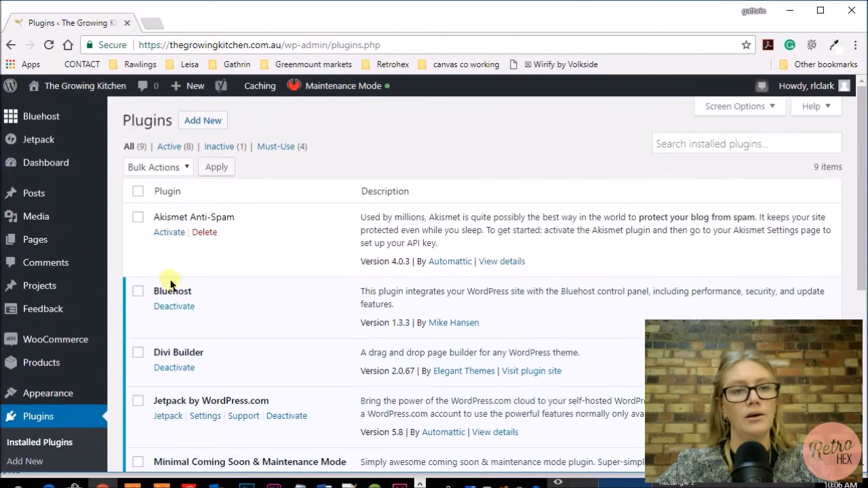
Search the plugins available to add for "minimal coming soon & maintenance page" and look through the results
{"action": "left_click", "coordinate": [211, 126]}
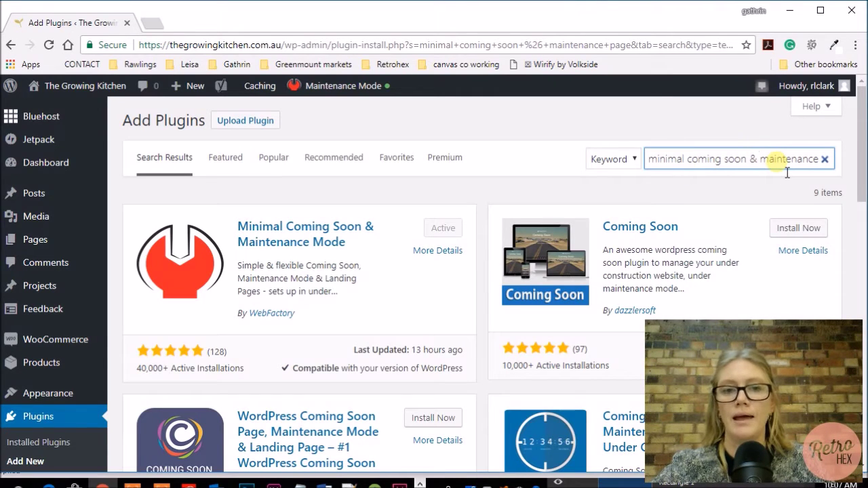
{"action": "left_click", "coordinate": [810, 161]}
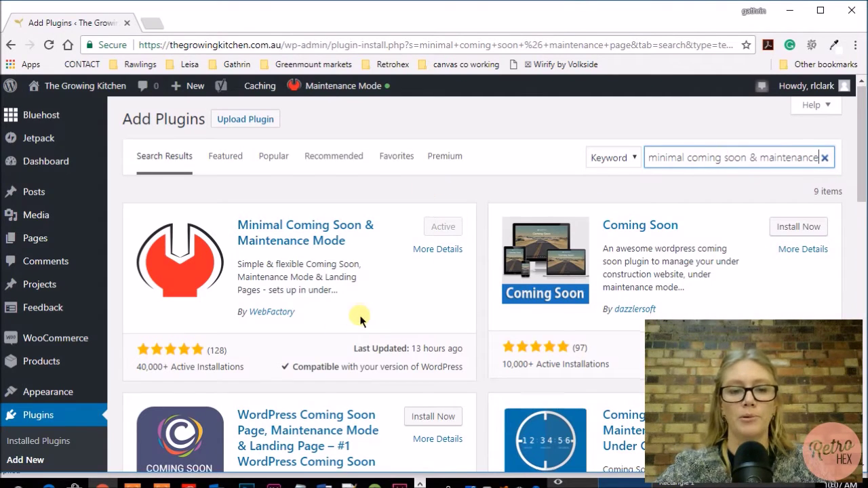
{"action": "scroll", "coordinate": [359, 316], "scroll_direction": "down", "scroll_amount": 2}
{"action": "scroll", "coordinate": [360, 321], "scroll_direction": "down", "scroll_amount": 2}
{"action": "scroll", "coordinate": [360, 320], "scroll_direction": "up", "scroll_amount": 4}
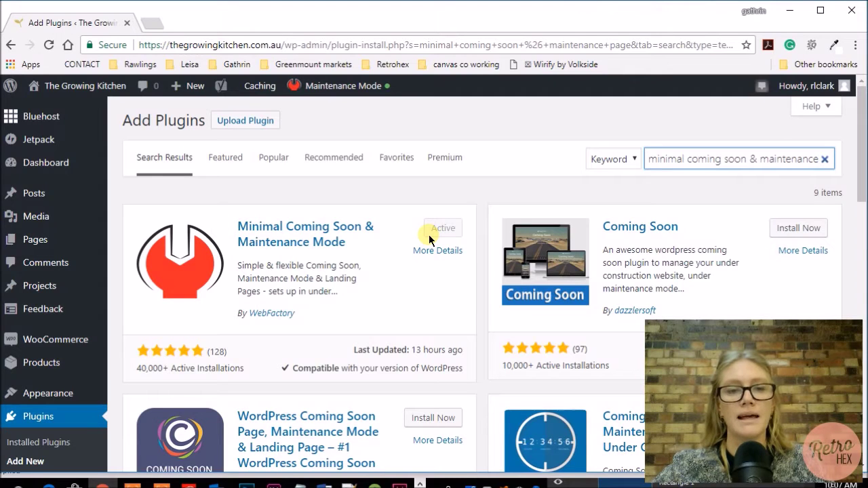
Open the Maintenance Mode plugin's settings and show its Basic section
{"action": "mouse_move", "coordinate": [305, 87]}
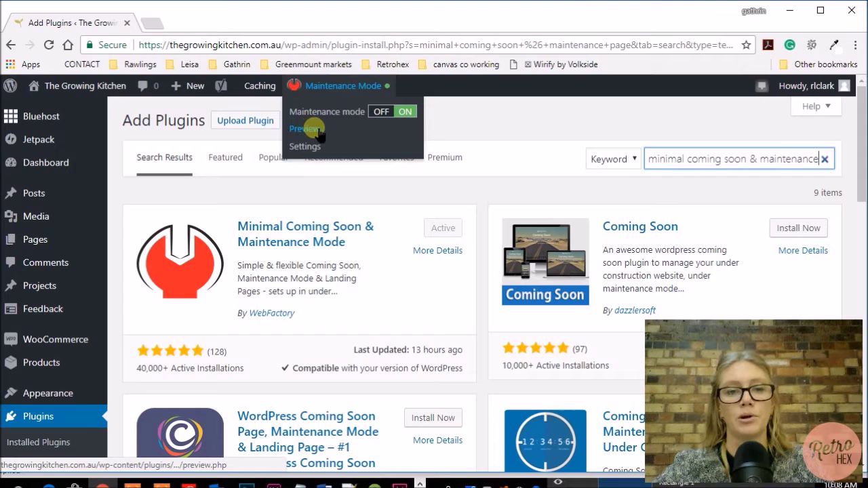
{"action": "left_click", "coordinate": [301, 151]}
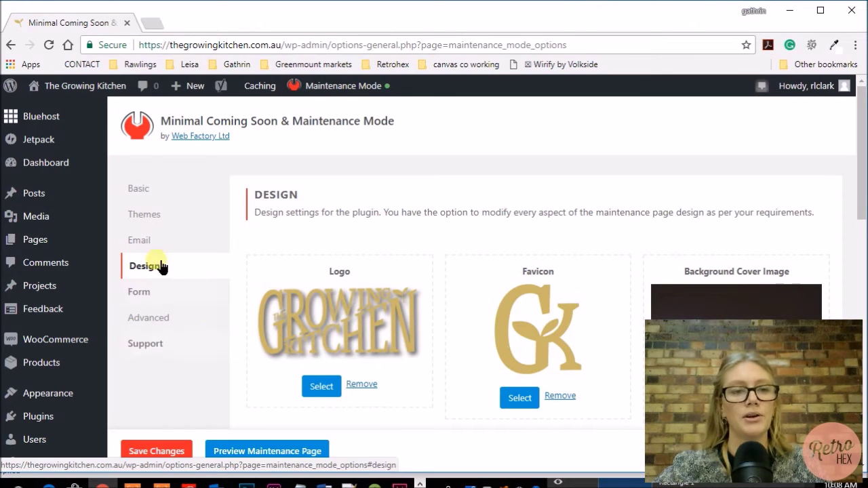
{"action": "left_click", "coordinate": [144, 190]}
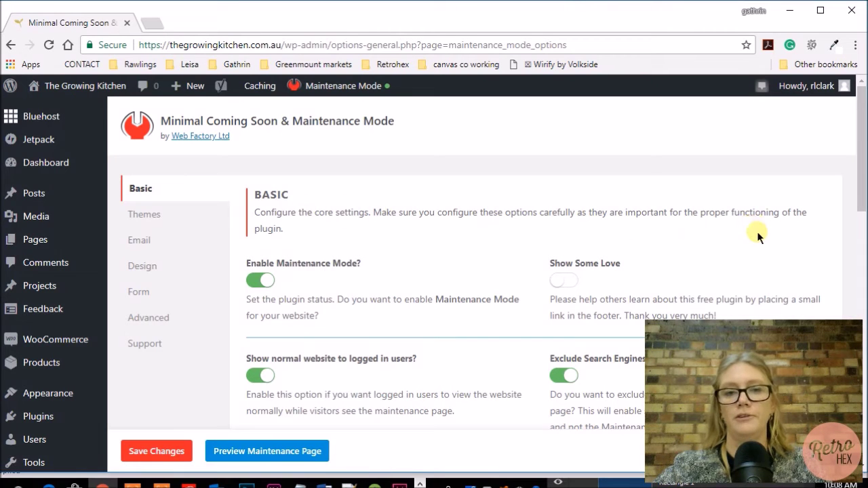
Examine the Basic switches for enabling maintenance mode, showing the normal website to logged-in users and excluding search engines
{"action": "scroll", "coordinate": [757, 235], "scroll_direction": "down", "scroll_amount": 2}
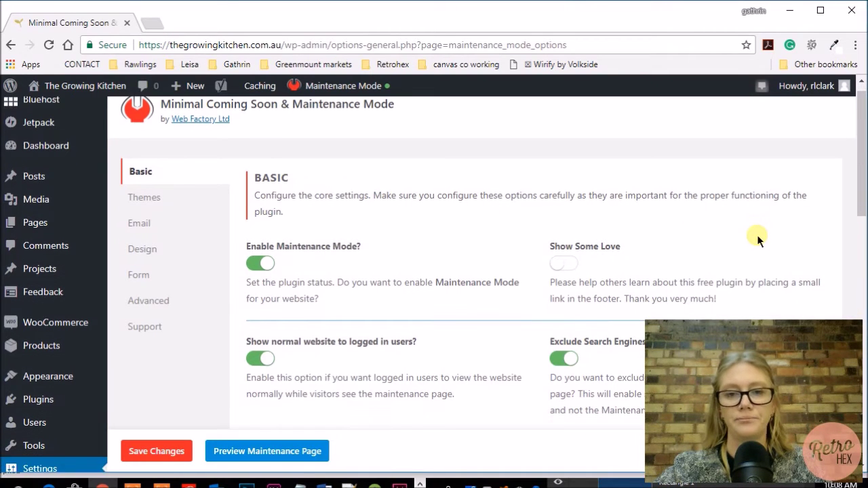
{"action": "left_click", "coordinate": [255, 195]}
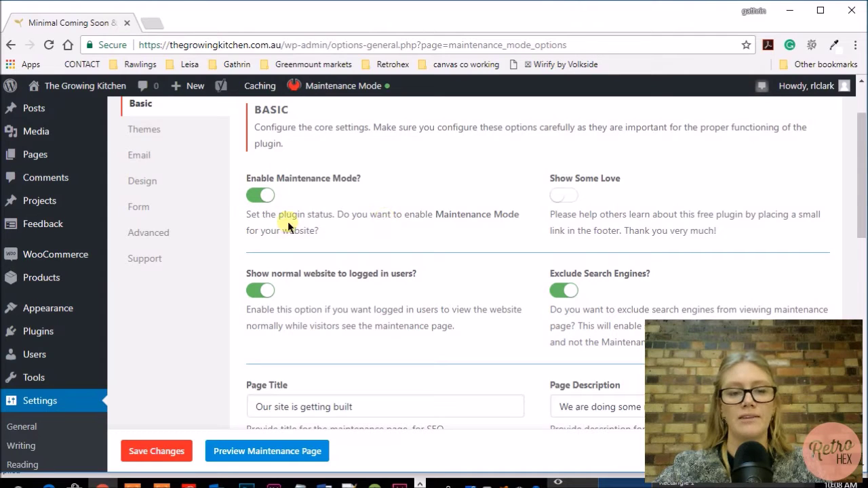
{"action": "scroll", "coordinate": [489, 274], "scroll_direction": "down", "scroll_amount": 1}
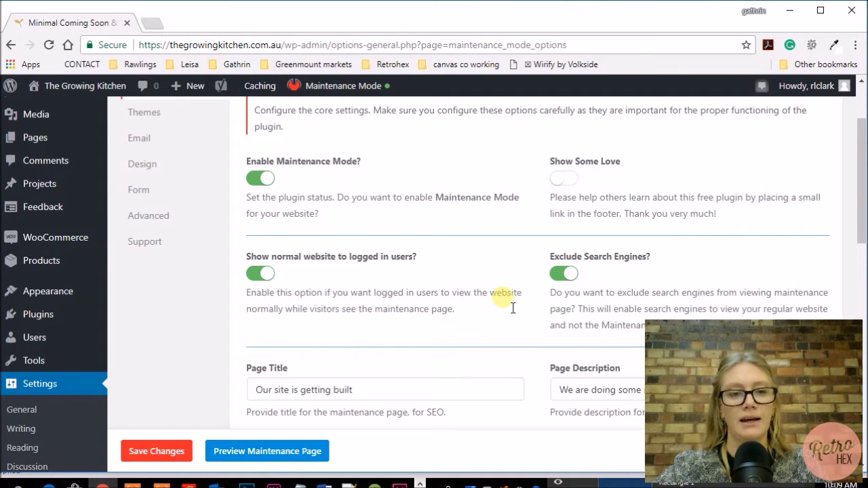
{"action": "scroll", "coordinate": [513, 306], "scroll_direction": "down", "scroll_amount": 1}
{"action": "scroll", "coordinate": [503, 297], "scroll_direction": "down", "scroll_amount": 2}
{"action": "left_click", "coordinate": [264, 192]}
{"action": "left_click", "coordinate": [265, 194]}
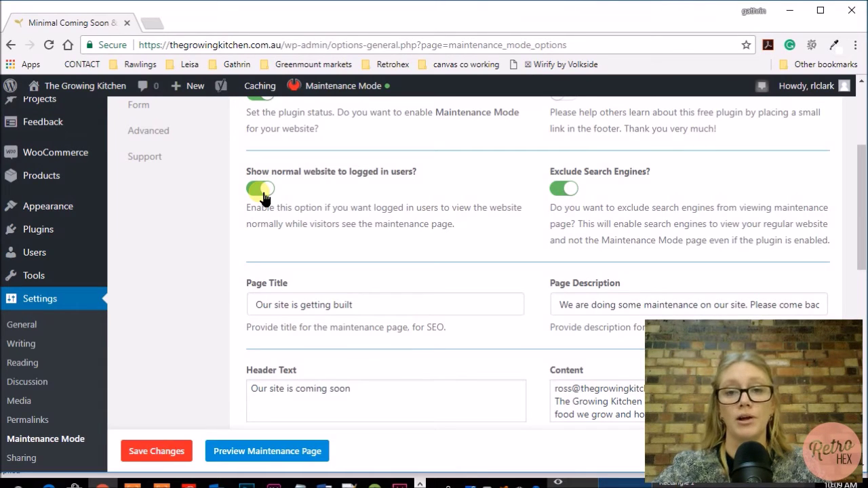
{"action": "left_click", "coordinate": [567, 193]}
{"action": "scroll", "coordinate": [611, 185], "scroll_direction": "down", "scroll_amount": 1}
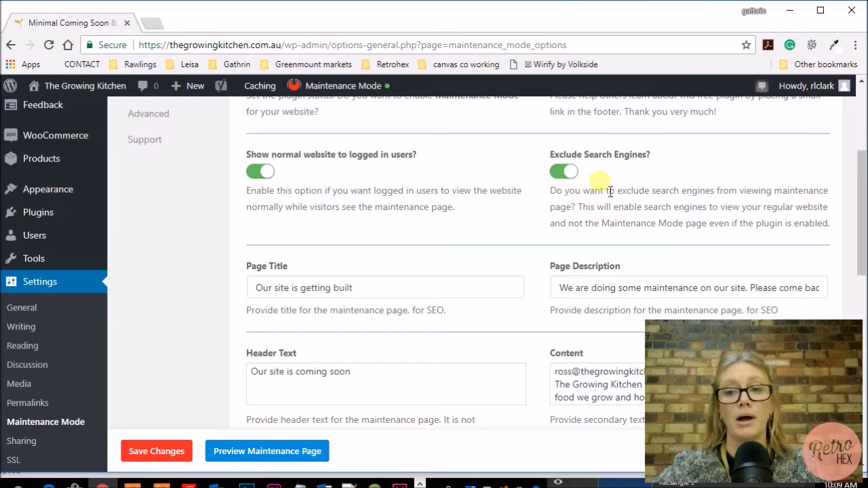
Examine the maintenance page's Page Title, Page Description and Header Text settings
{"action": "scroll", "coordinate": [634, 178], "scroll_direction": "down", "scroll_amount": 1}
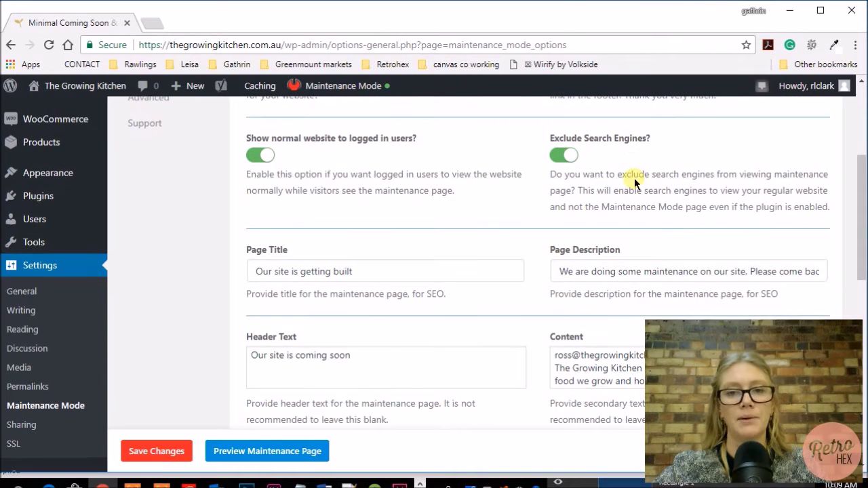
{"action": "scroll", "coordinate": [638, 180], "scroll_direction": "down", "scroll_amount": 2}
{"action": "scroll", "coordinate": [645, 185], "scroll_direction": "down", "scroll_amount": 2}
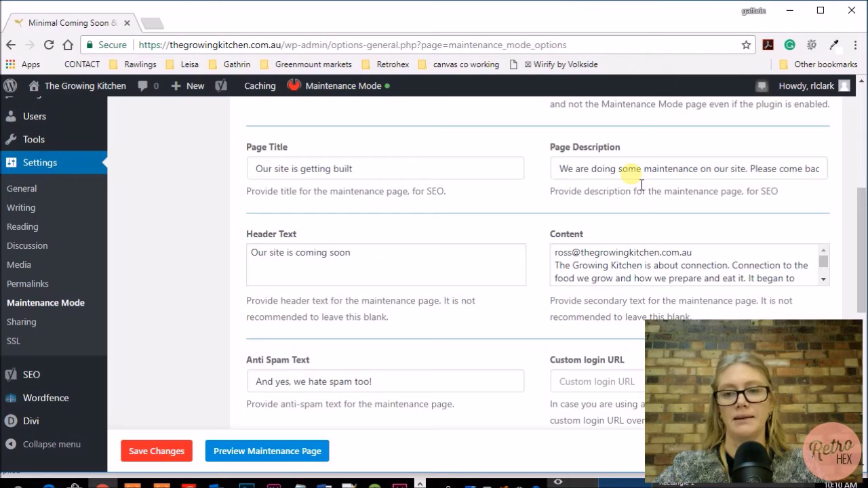
{"action": "scroll", "coordinate": [641, 185], "scroll_direction": "down", "scroll_amount": 1}
{"action": "scroll", "coordinate": [393, 196], "scroll_direction": "up", "scroll_amount": 1}
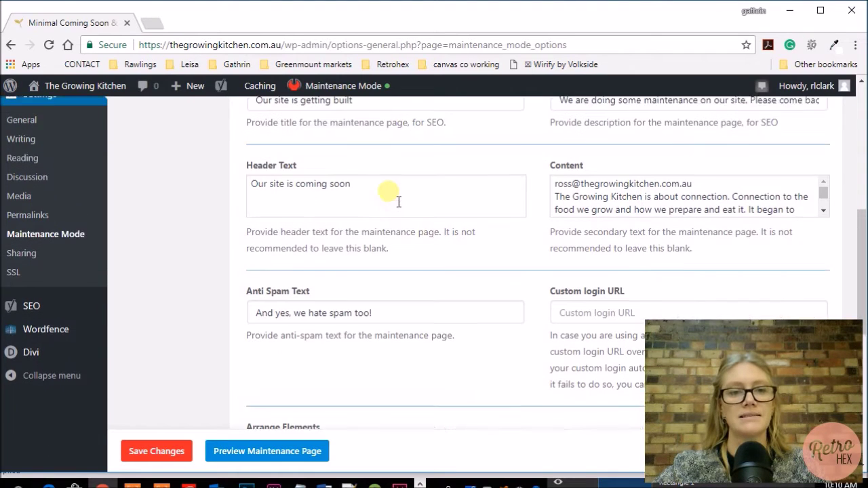
{"action": "scroll", "coordinate": [390, 195], "scroll_direction": "down", "scroll_amount": 1}
{"action": "scroll", "coordinate": [389, 196], "scroll_direction": "up", "scroll_amount": 1}
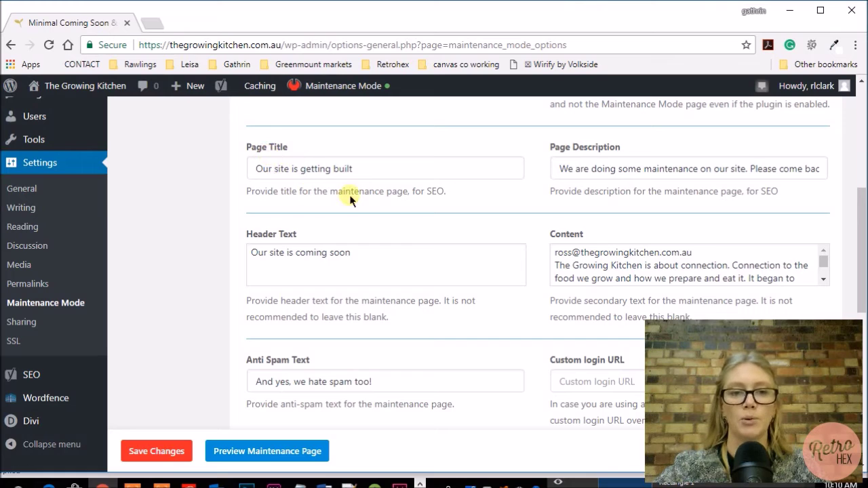
{"action": "scroll", "coordinate": [438, 208], "scroll_direction": "down", "scroll_amount": 1}
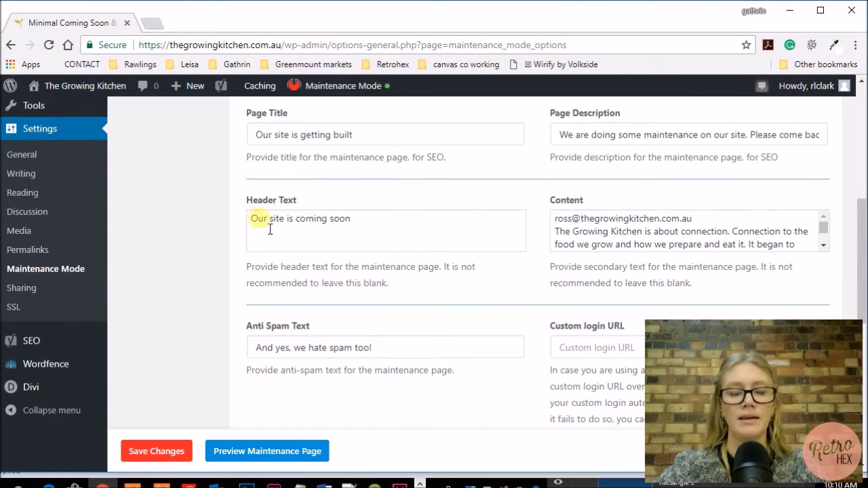
{"action": "scroll", "coordinate": [492, 232], "scroll_direction": "down", "scroll_amount": 1}
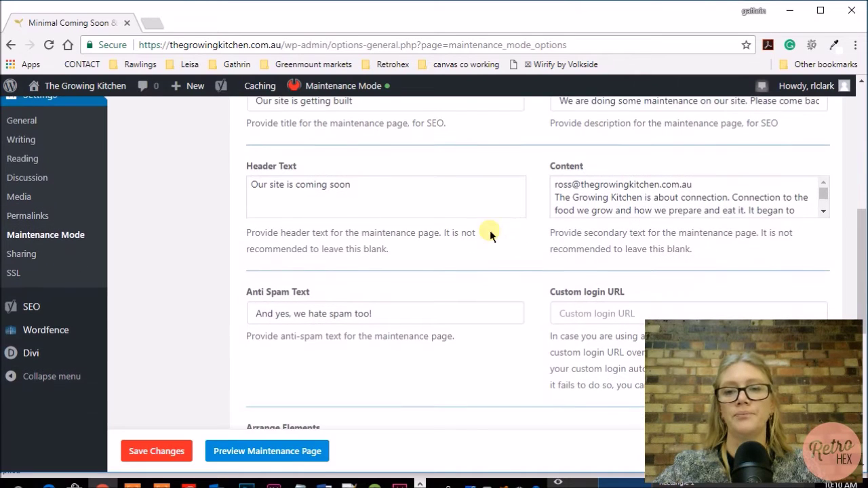
Read through the whole Content text entered for the maintenance page
{"action": "left_click", "coordinate": [825, 214]}
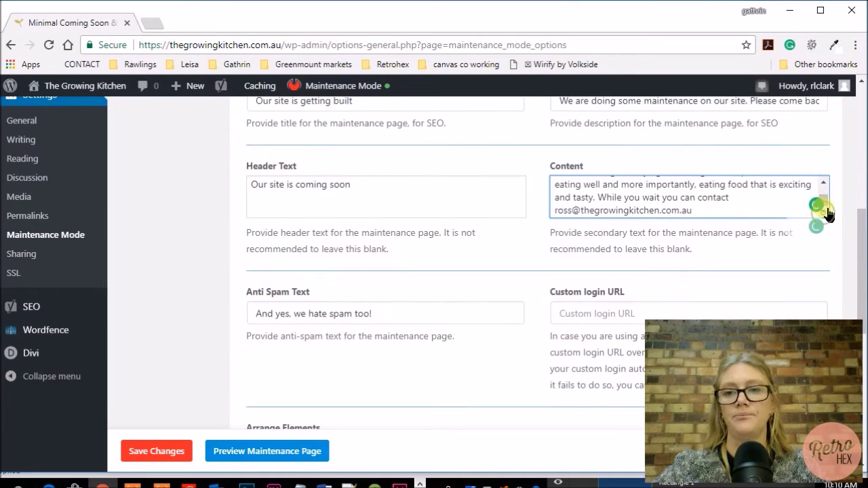
{"action": "scroll", "coordinate": [822, 190], "scroll_direction": "up", "scroll_amount": 5}
{"action": "left_click", "coordinate": [559, 186]}
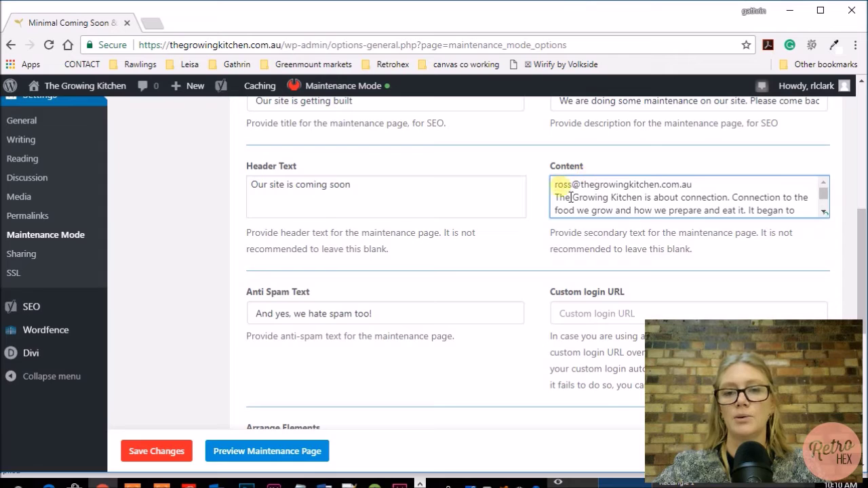
{"action": "scroll", "coordinate": [718, 199], "scroll_direction": "down", "scroll_amount": 3}
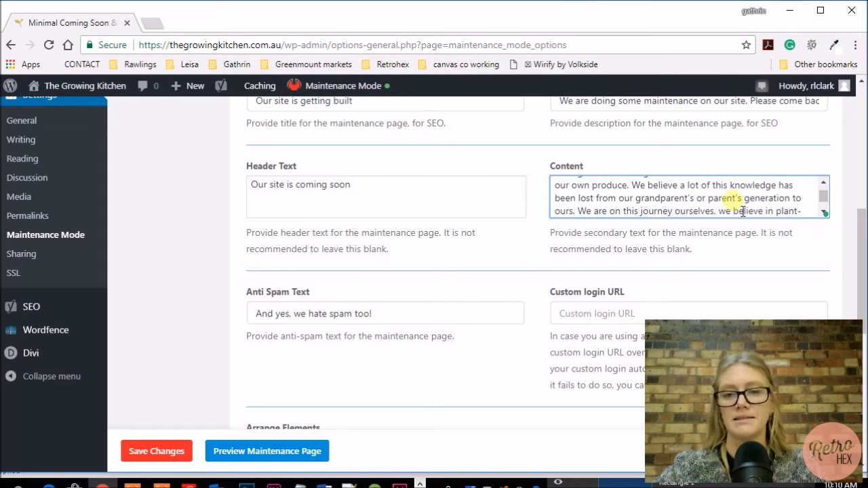
{"action": "scroll", "coordinate": [709, 204], "scroll_direction": "down", "scroll_amount": 2}
{"action": "scroll", "coordinate": [711, 213], "scroll_direction": "down", "scroll_amount": 3}
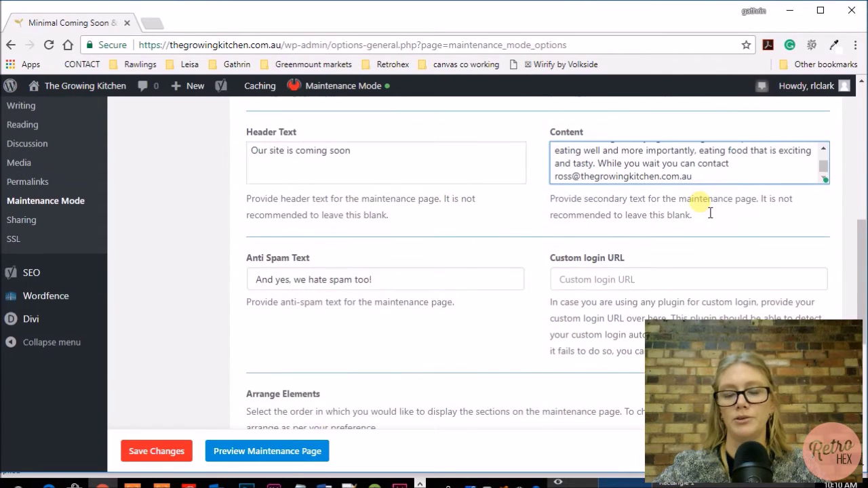
Examine the Anti Spam Text, Custom login URL, Arrange Elements and Analytics Code settings in the Basic section
{"action": "scroll", "coordinate": [711, 213], "scroll_direction": "down", "scroll_amount": 1}
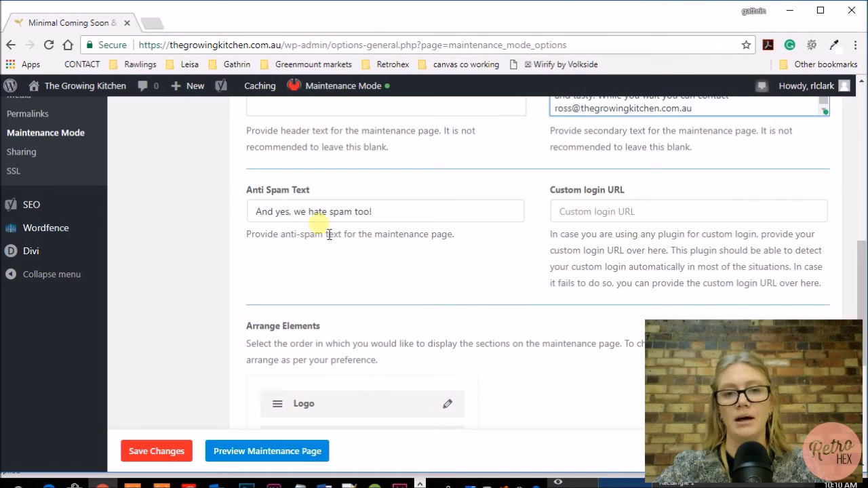
{"action": "scroll", "coordinate": [426, 243], "scroll_direction": "down", "scroll_amount": 1}
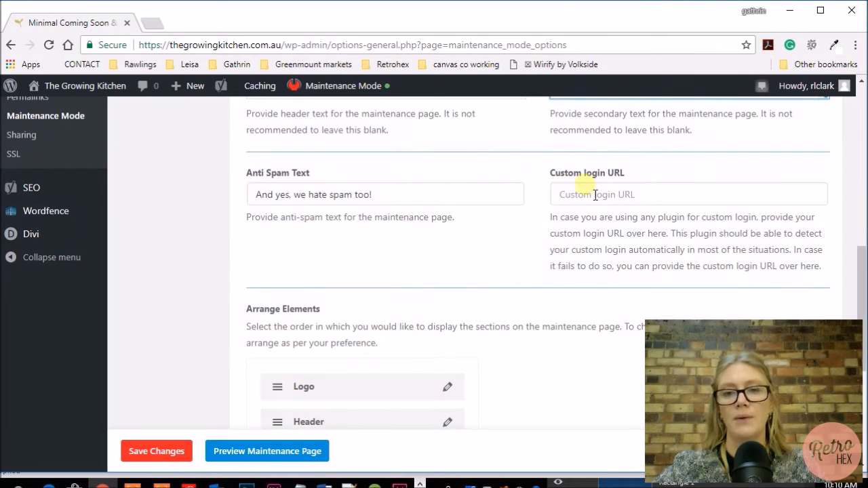
{"action": "scroll", "coordinate": [485, 255], "scroll_direction": "down", "scroll_amount": 3}
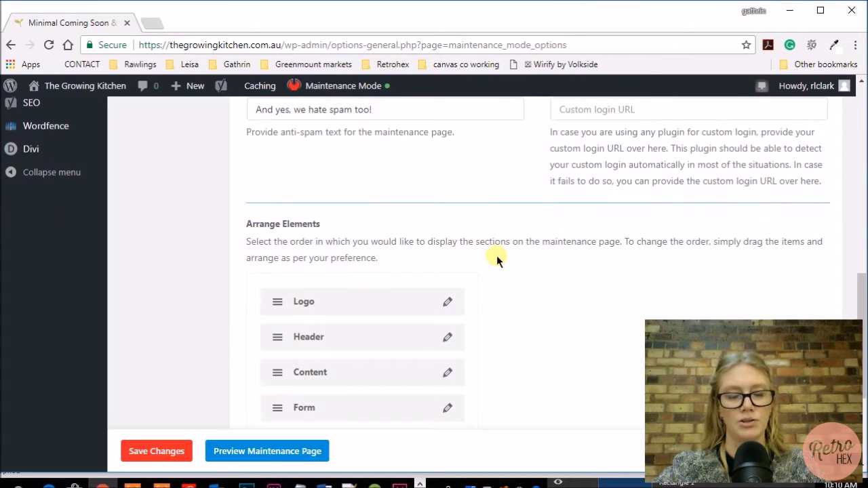
{"action": "scroll", "coordinate": [543, 266], "scroll_direction": "down", "scroll_amount": 1}
{"action": "scroll", "coordinate": [543, 266], "scroll_direction": "down", "scroll_amount": 2}
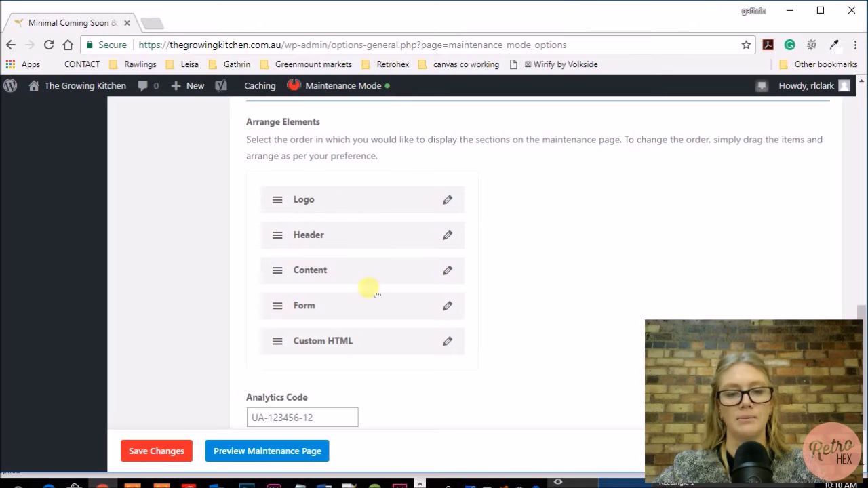
{"action": "scroll", "coordinate": [435, 262], "scroll_direction": "up", "scroll_amount": 15}
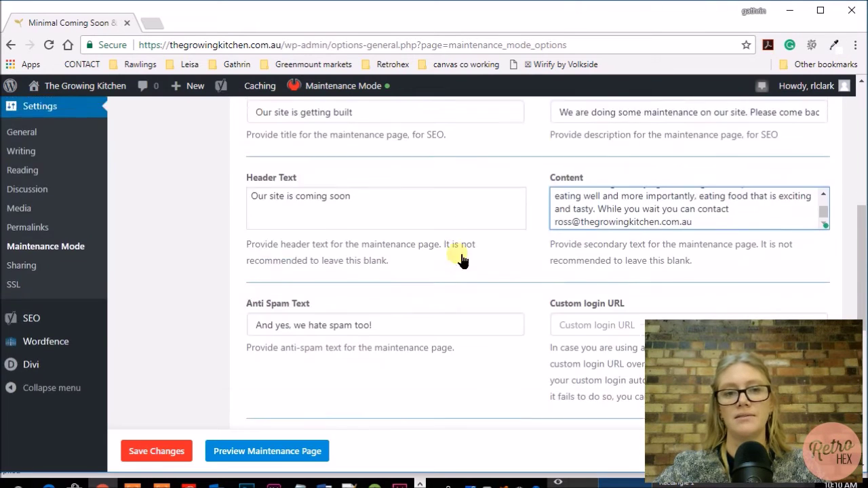
{"action": "scroll", "coordinate": [434, 219], "scroll_direction": "down", "scroll_amount": 13}
{"action": "scroll", "coordinate": [426, 225], "scroll_direction": "down", "scroll_amount": 5}
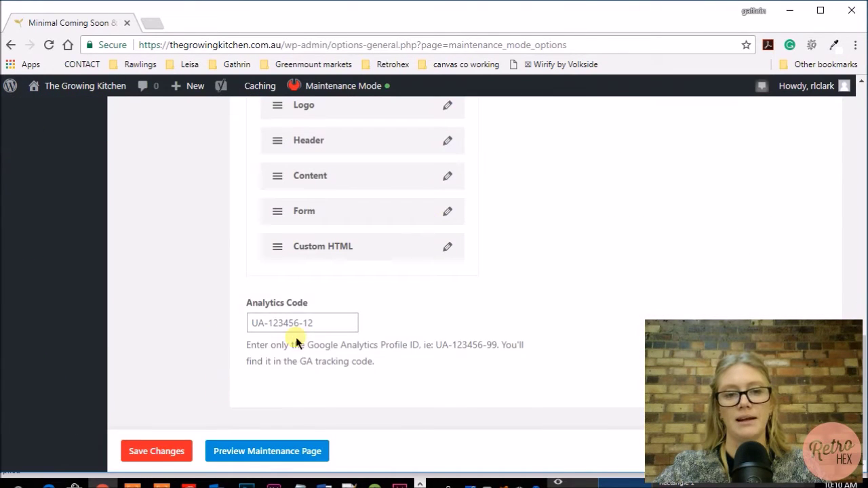
{"action": "scroll", "coordinate": [421, 315], "scroll_direction": "up", "scroll_amount": 4}
{"action": "scroll", "coordinate": [423, 317], "scroll_direction": "up", "scroll_amount": 15}
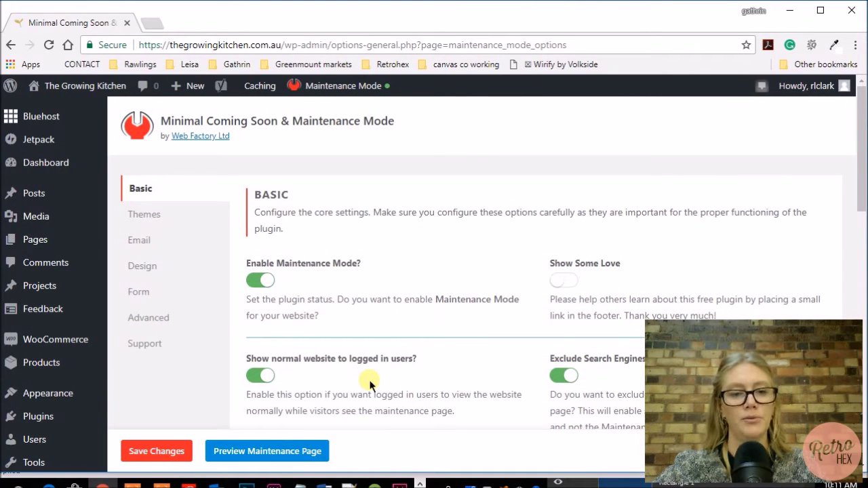
Save the Basic settings and preview the maintenance page down to the end of its content text
{"action": "left_click", "coordinate": [170, 451]}
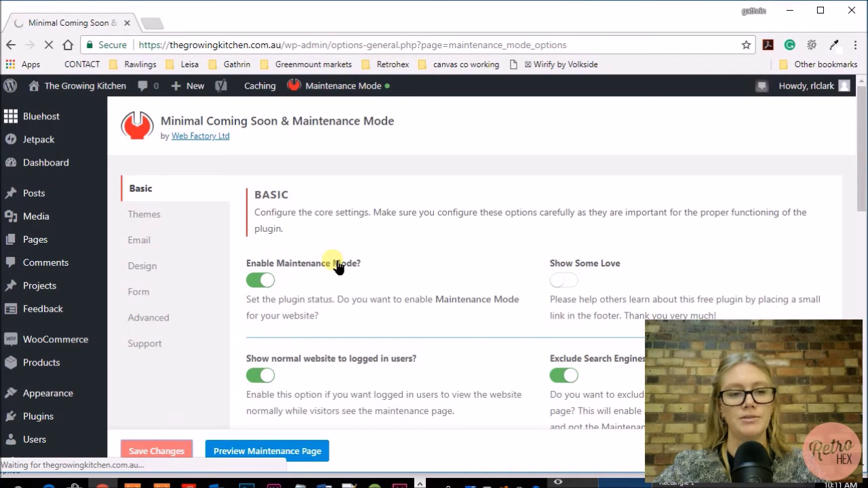
{"action": "left_click", "coordinate": [289, 452]}
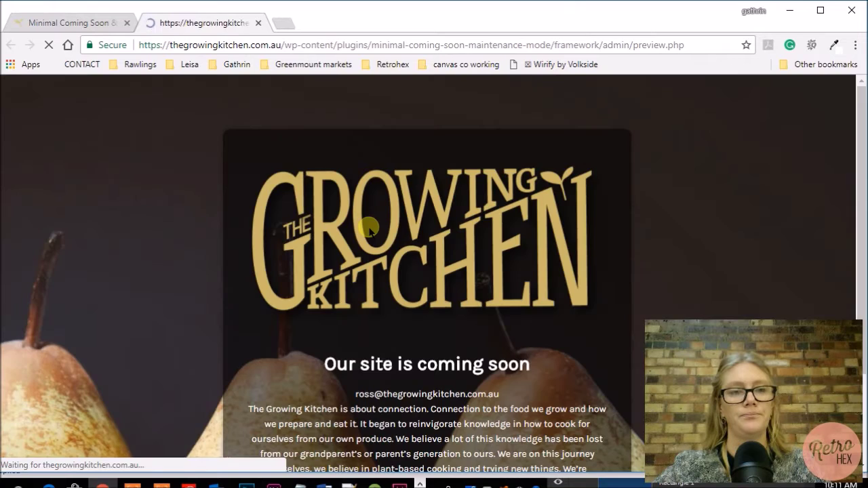
{"action": "scroll", "coordinate": [614, 226], "scroll_direction": "down", "scroll_amount": 2}
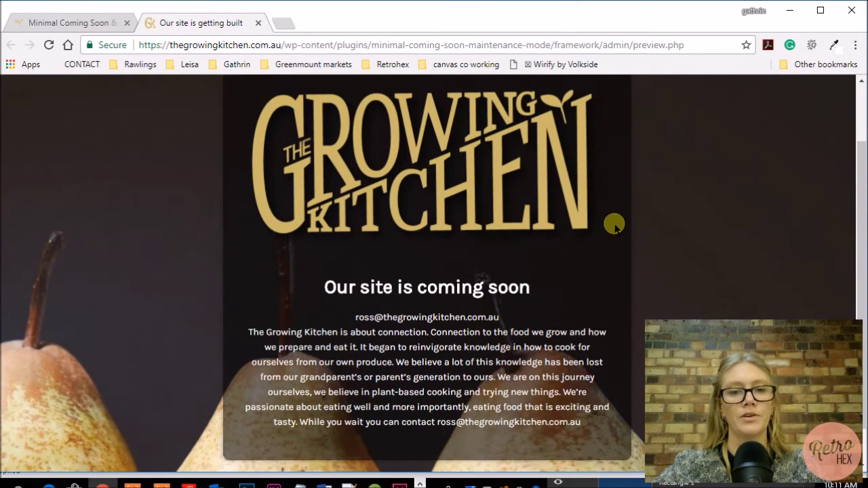
Look over the logo, heading and content text in the maintenance page preview
{"action": "scroll", "coordinate": [614, 225], "scroll_direction": "up", "scroll_amount": 1}
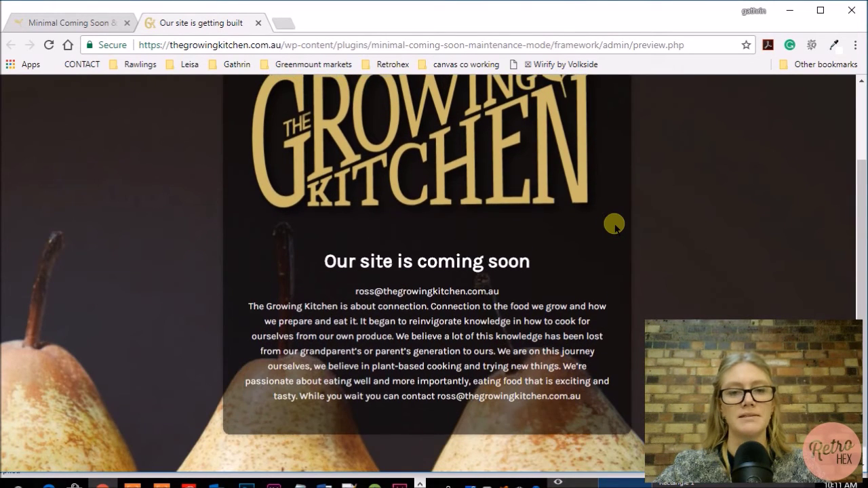
{"action": "scroll", "coordinate": [614, 226], "scroll_direction": "down", "scroll_amount": 1}
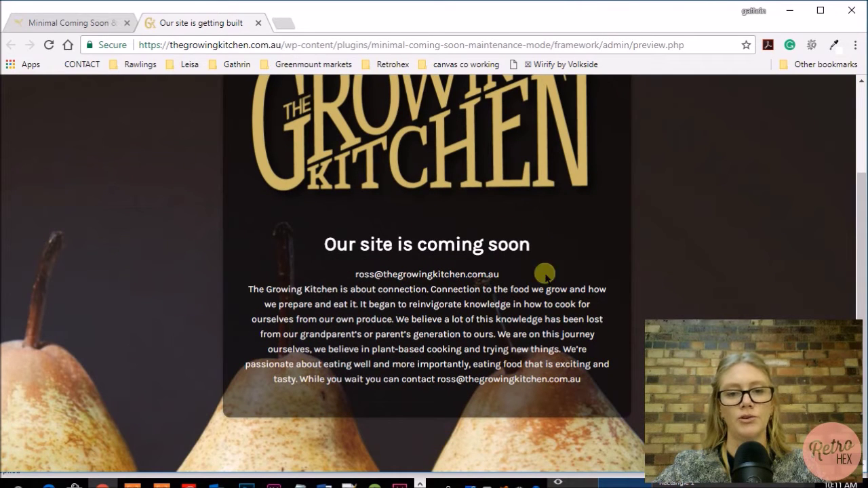
{"action": "scroll", "coordinate": [630, 274], "scroll_direction": "up", "scroll_amount": 1}
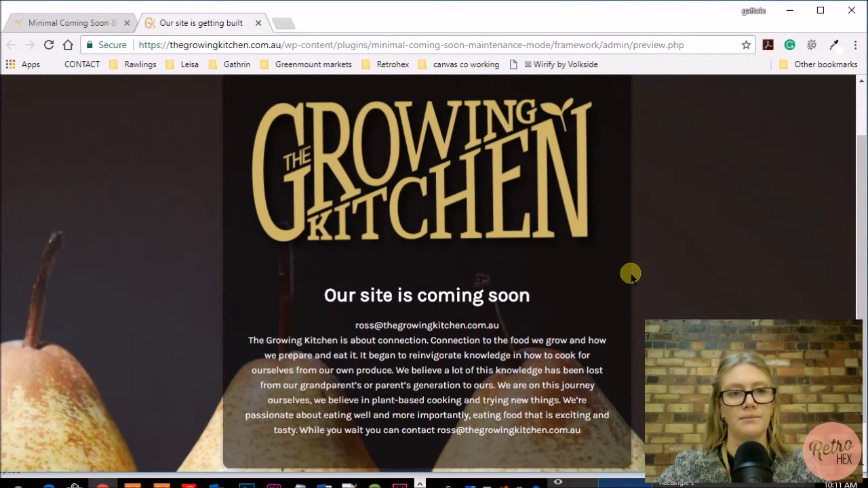
Open the plugin's Design settings and browse the media library for the Logo image
{"action": "left_click", "coordinate": [62, 24]}
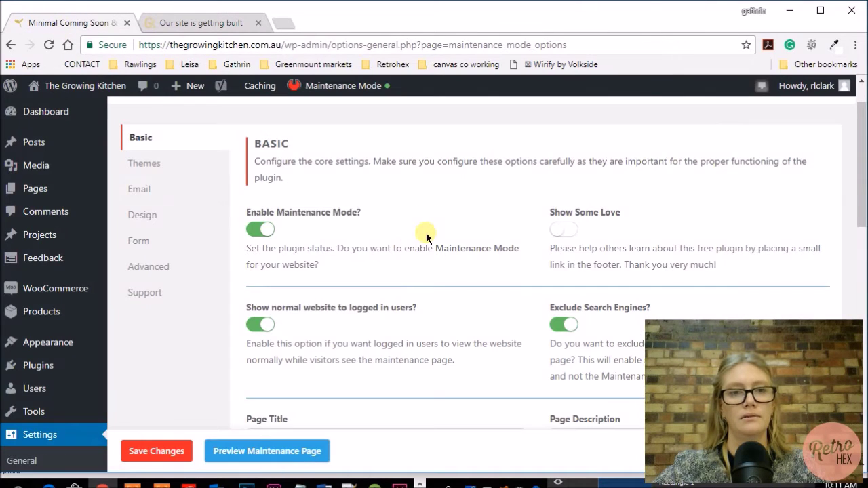
{"action": "scroll", "coordinate": [426, 232], "scroll_direction": "up", "scroll_amount": 1}
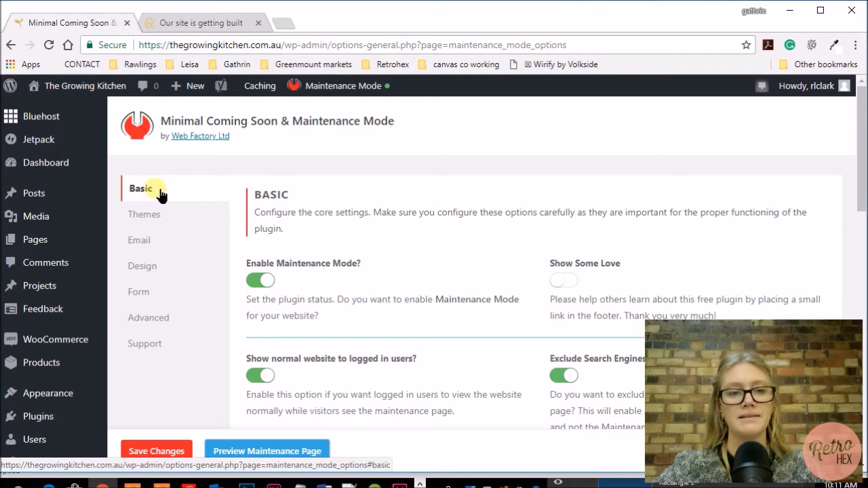
{"action": "left_click", "coordinate": [153, 269]}
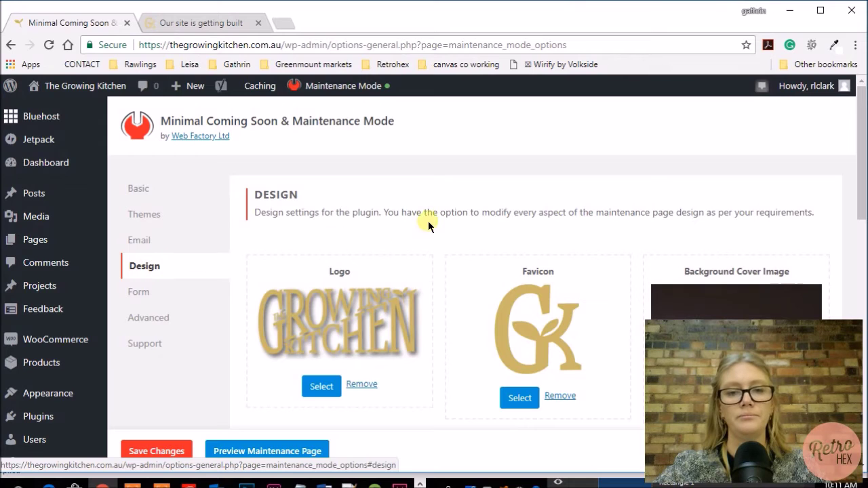
{"action": "scroll", "coordinate": [428, 220], "scroll_direction": "down", "scroll_amount": 2}
{"action": "left_click", "coordinate": [320, 267]}
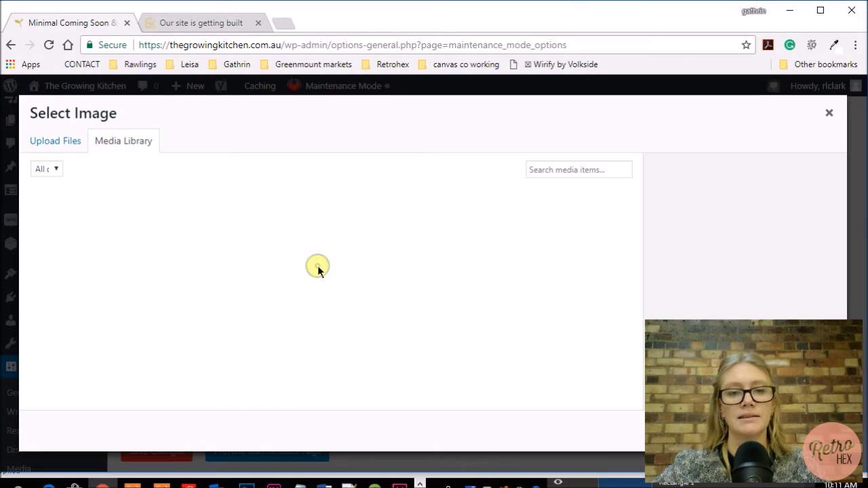
{"action": "scroll", "coordinate": [591, 250], "scroll_direction": "down", "scroll_amount": 10}
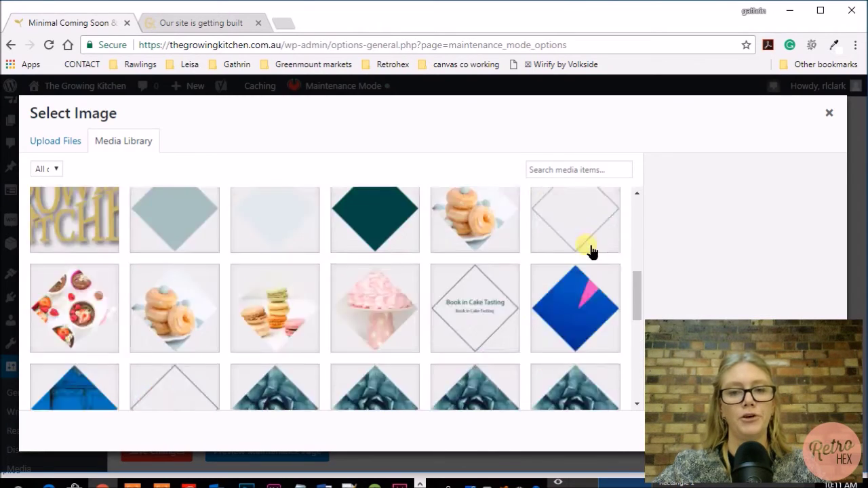
{"action": "scroll", "coordinate": [592, 252], "scroll_direction": "up", "scroll_amount": 5}
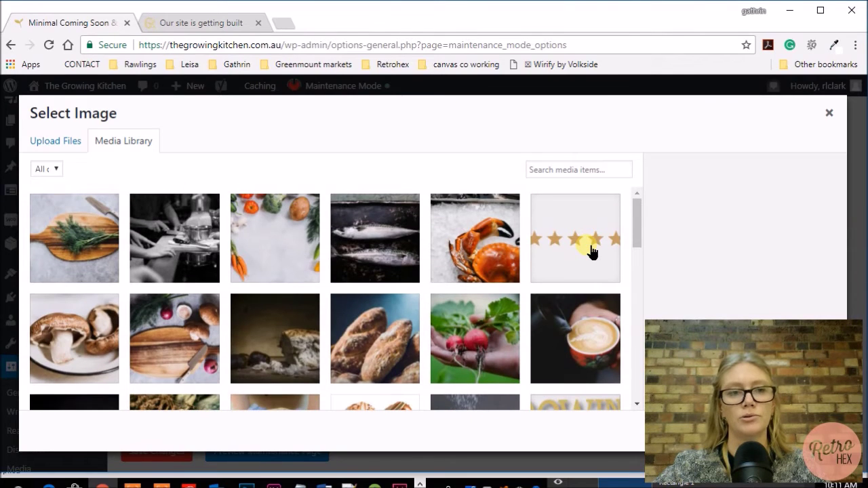
{"action": "left_click", "coordinate": [52, 148]}
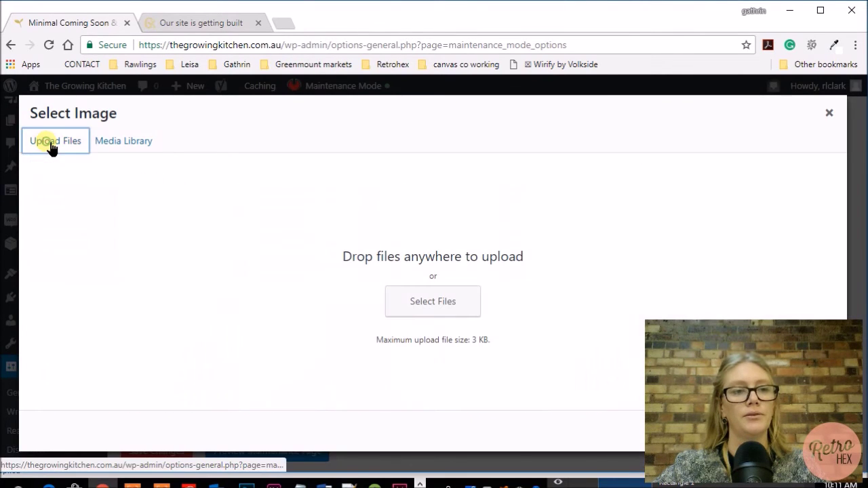
{"action": "left_click", "coordinate": [423, 299]}
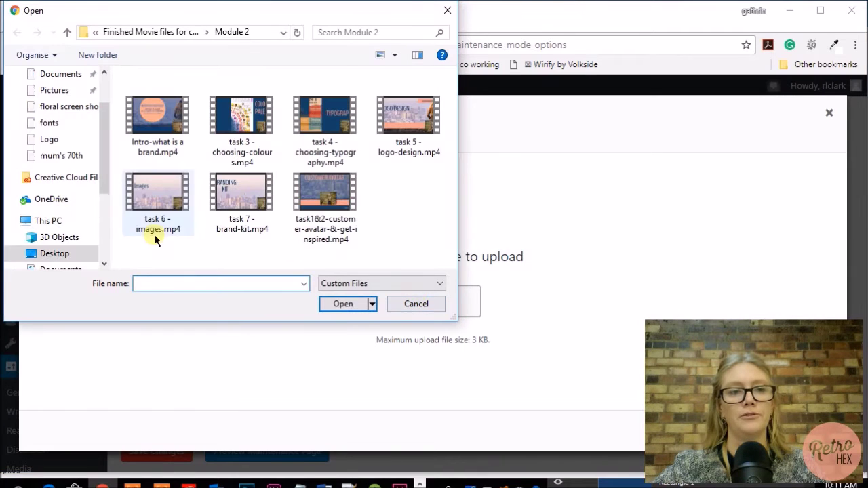
{"action": "scroll", "coordinate": [61, 127], "scroll_direction": "up", "scroll_amount": 1}
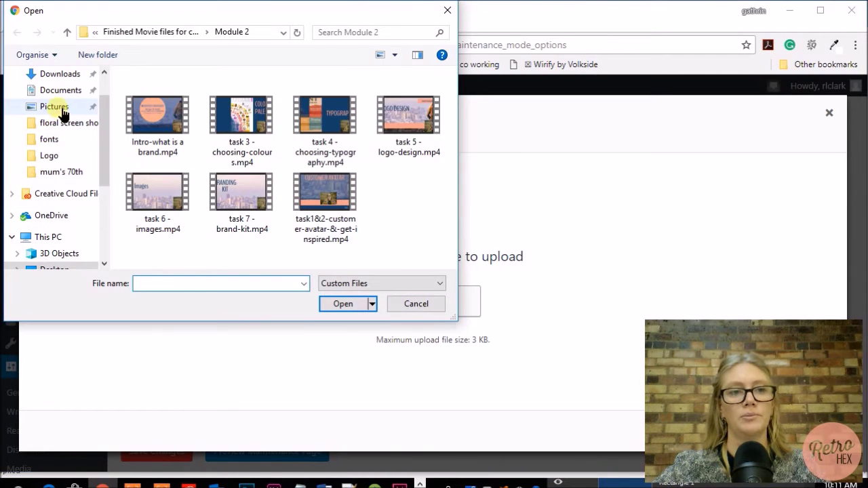
{"action": "left_click", "coordinate": [62, 91]}
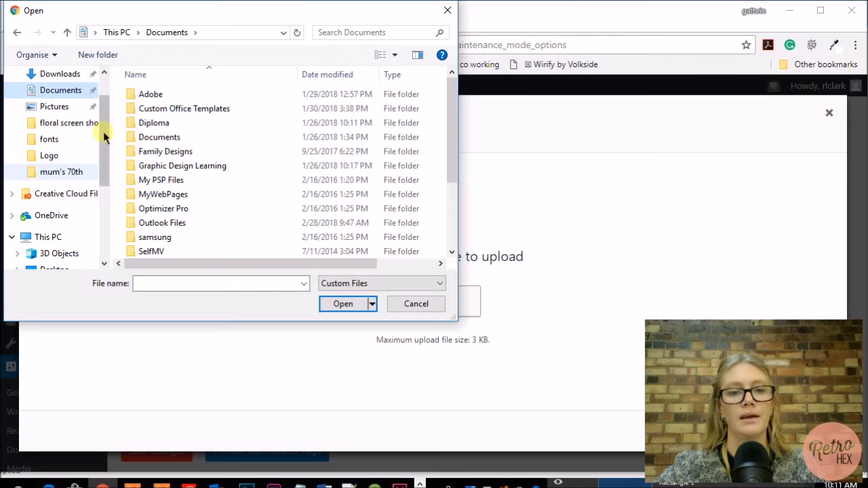
{"action": "left_click", "coordinate": [448, 10]}
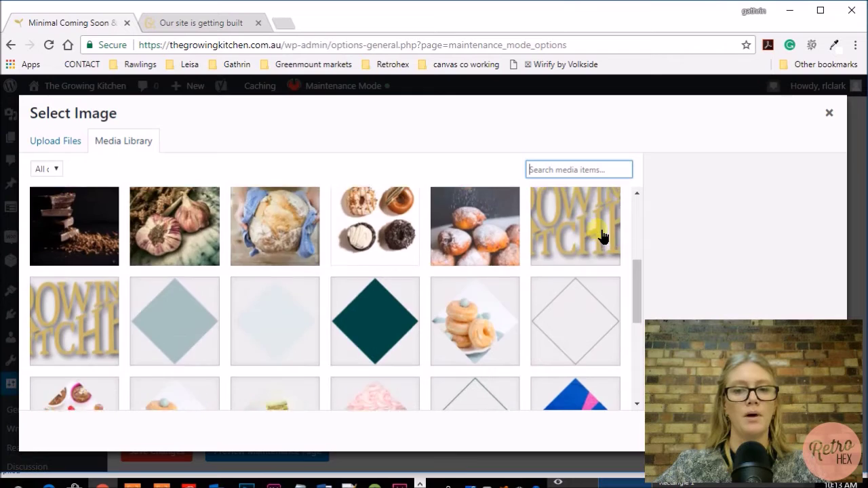
Set the maintenance page's Logo to the 718 × 333 gold Growing Kitchen logo from the media library
{"action": "scroll", "coordinate": [601, 237], "scroll_direction": "down", "scroll_amount": 3}
{"action": "scroll", "coordinate": [601, 237], "scroll_direction": "up", "scroll_amount": 2}
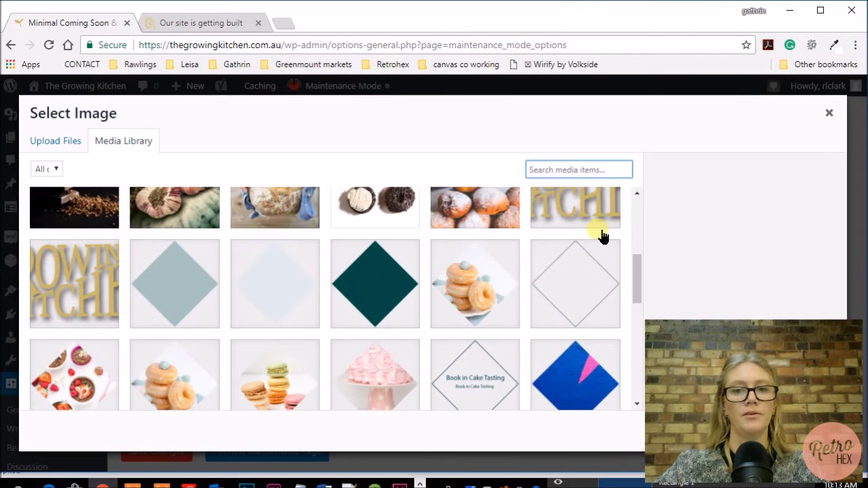
{"action": "left_click", "coordinate": [589, 226]}
{"action": "scroll", "coordinate": [719, 248], "scroll_direction": "down", "scroll_amount": 5}
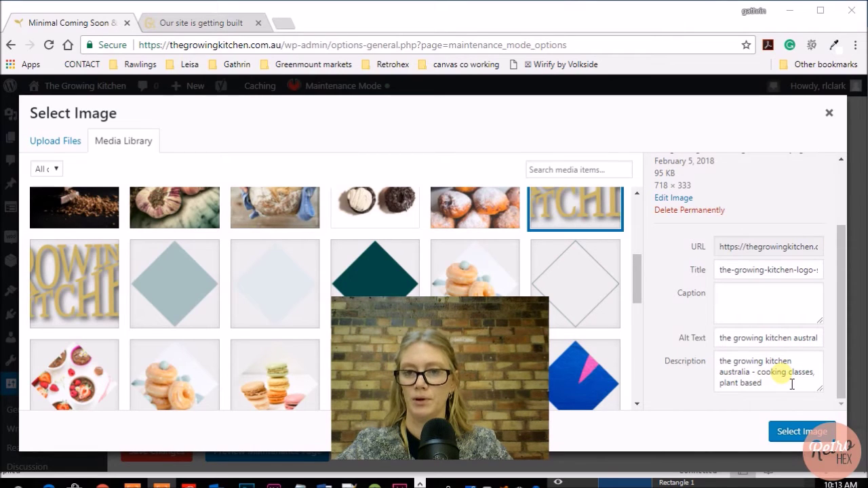
{"action": "left_click", "coordinate": [789, 425]}
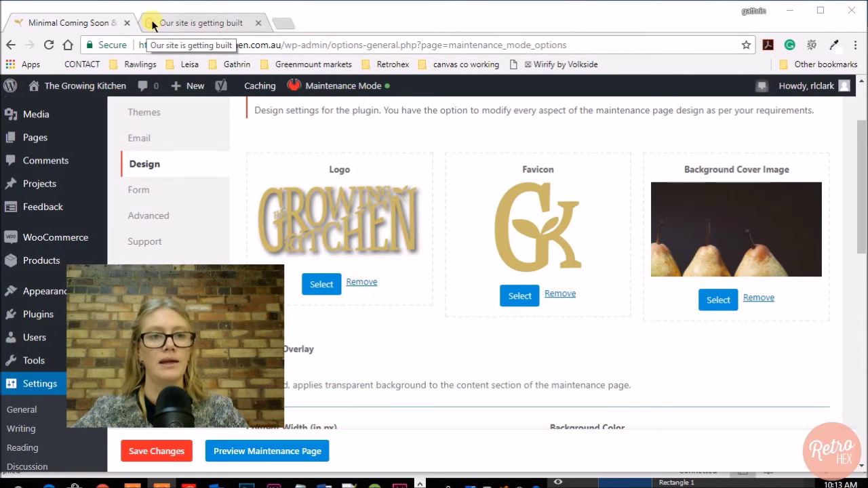
Set the Favicon to the gold GK-favicon.transparent image from the media library
{"action": "left_click", "coordinate": [524, 297]}
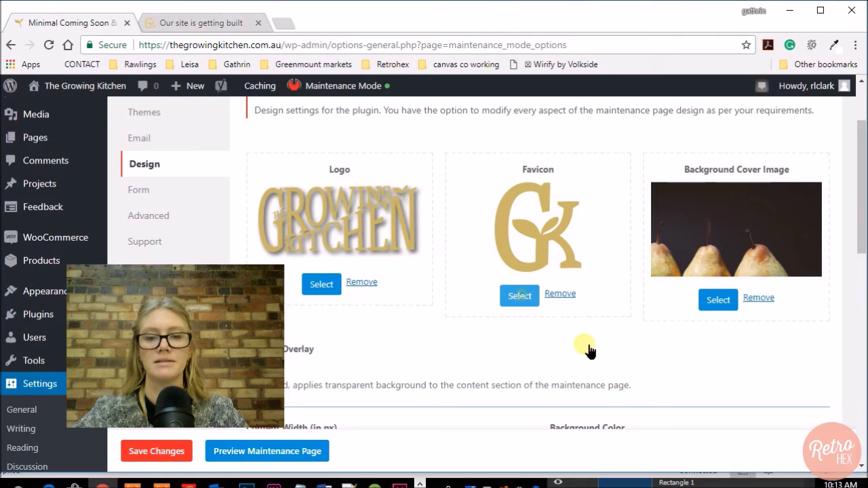
{"action": "left_click_drag", "start_coordinate": [637, 212], "coordinate": [645, 368]}
{"action": "left_click", "coordinate": [170, 229]}
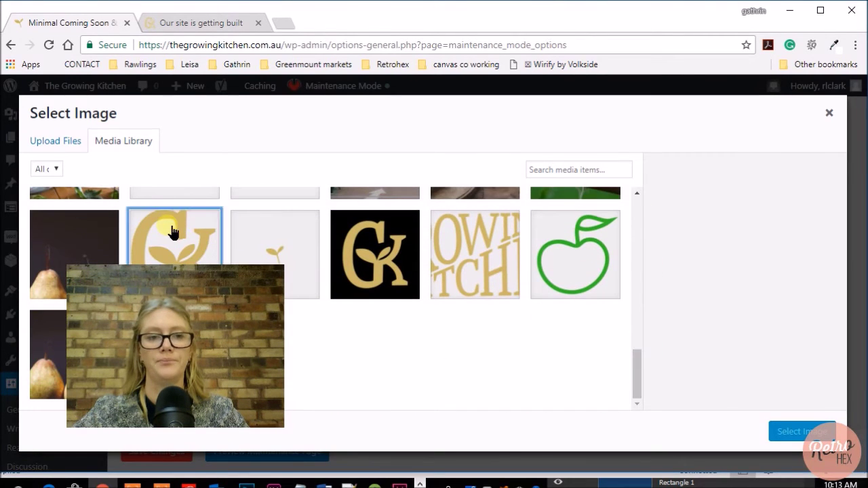
{"action": "scroll", "coordinate": [739, 363], "scroll_direction": "down", "scroll_amount": 3}
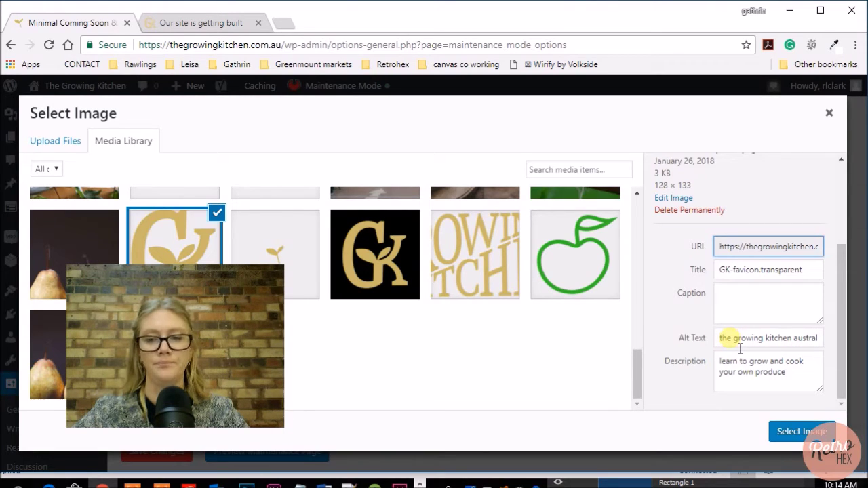
{"action": "left_click", "coordinate": [804, 432]}
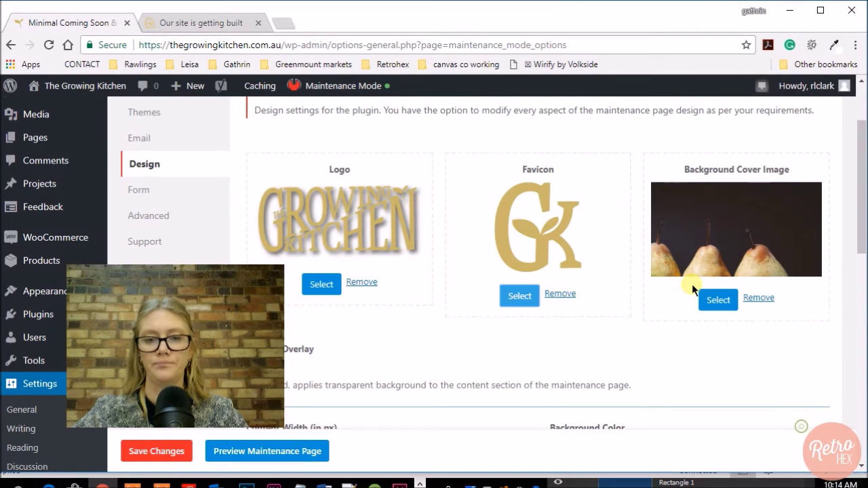
Set the Background Cover Image to homepage-image.jpg, the pears photo in the media library
{"action": "left_click", "coordinate": [725, 302]}
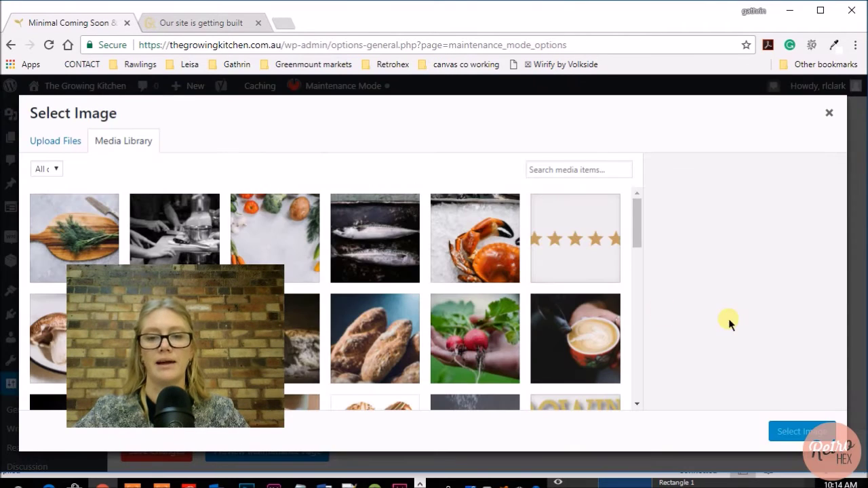
{"action": "left_click_drag", "start_coordinate": [639, 213], "coordinate": [654, 390]}
{"action": "left_click", "coordinate": [84, 228]}
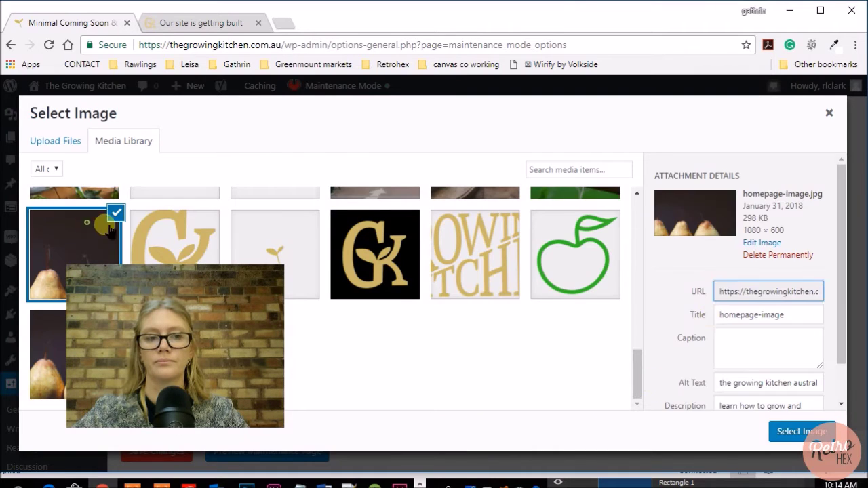
{"action": "left_click", "coordinate": [801, 435]}
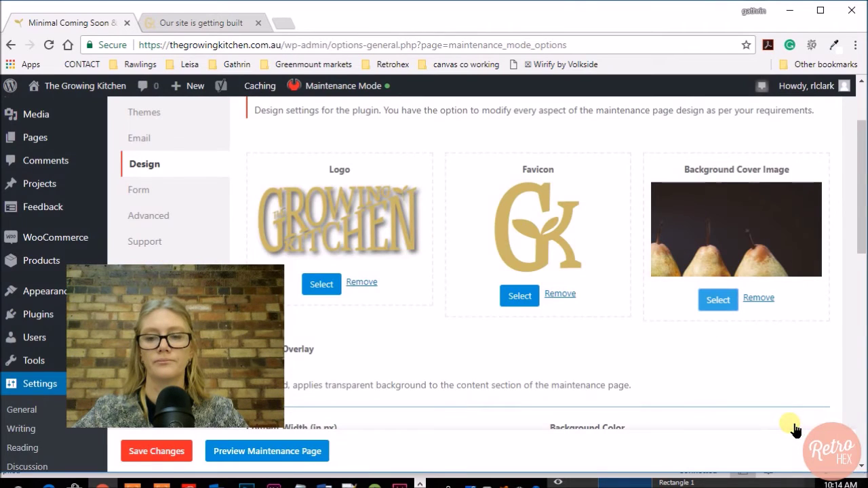
Examine the Content Overlay setting and compare it with the dark content box in the maintenance page preview
{"action": "scroll", "coordinate": [272, 287], "scroll_direction": "down", "scroll_amount": 2}
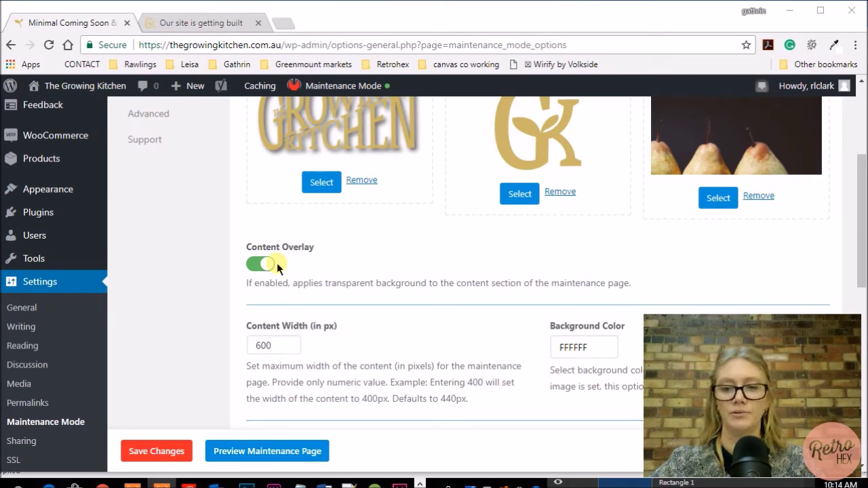
{"action": "left_click", "coordinate": [192, 23]}
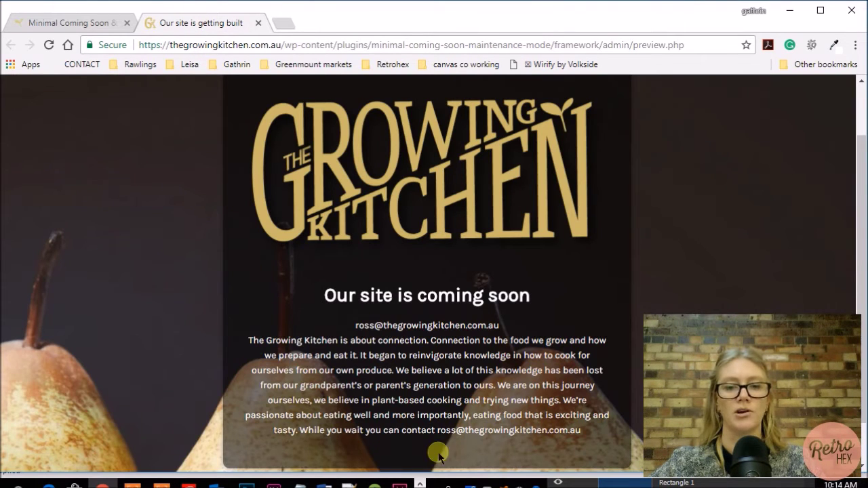
{"action": "scroll", "coordinate": [626, 201], "scroll_direction": "up", "scroll_amount": 1}
{"action": "scroll", "coordinate": [627, 201], "scroll_direction": "down", "scroll_amount": 2}
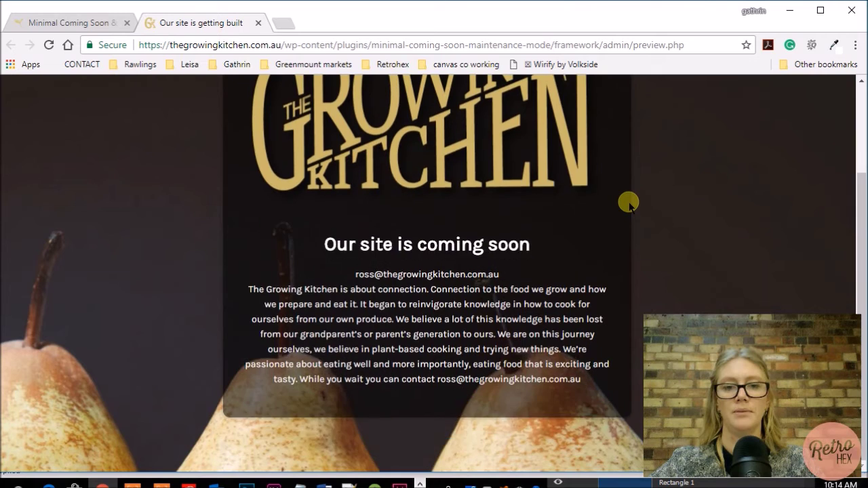
{"action": "scroll", "coordinate": [628, 202], "scroll_direction": "up", "scroll_amount": 1}
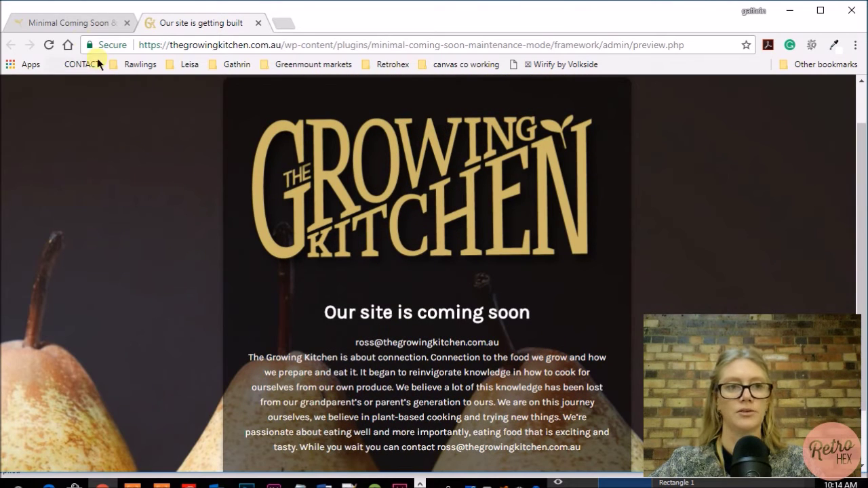
{"action": "left_click", "coordinate": [76, 25]}
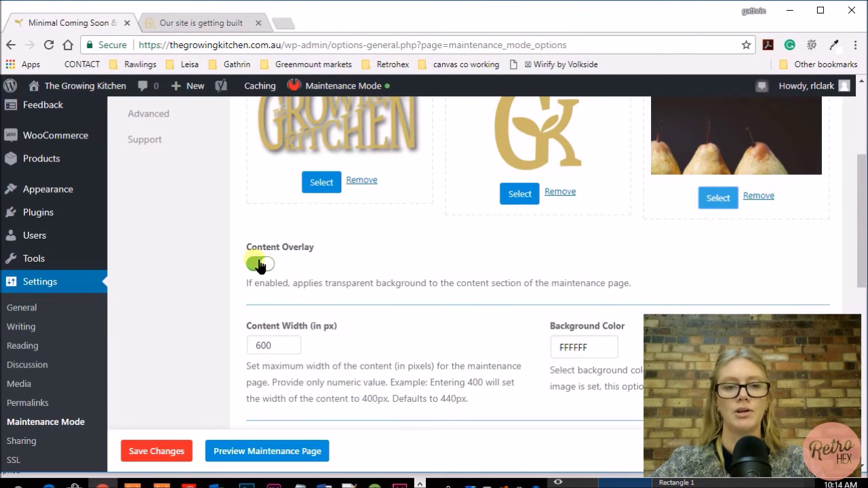
Examine the Content Width, Background Color, Content Position and Content Alignment settings, checking the content width against the preview
{"action": "scroll", "coordinate": [417, 257], "scroll_direction": "down", "scroll_amount": 2}
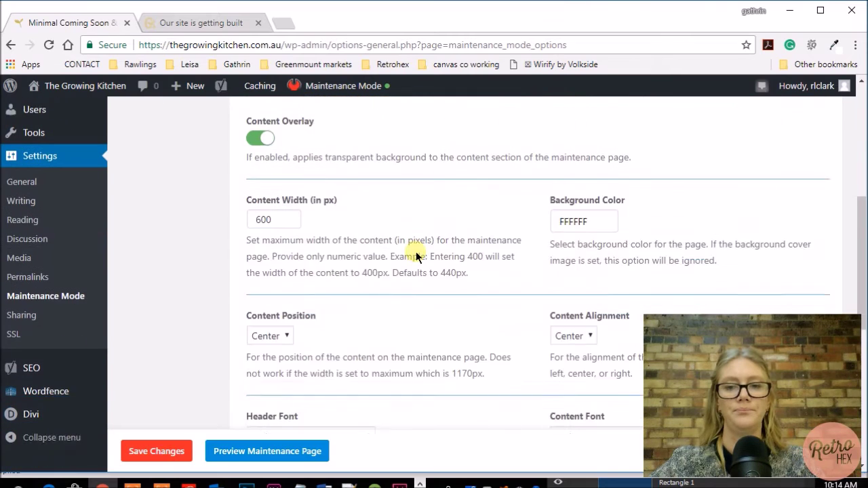
{"action": "scroll", "coordinate": [417, 256], "scroll_direction": "down", "scroll_amount": 1}
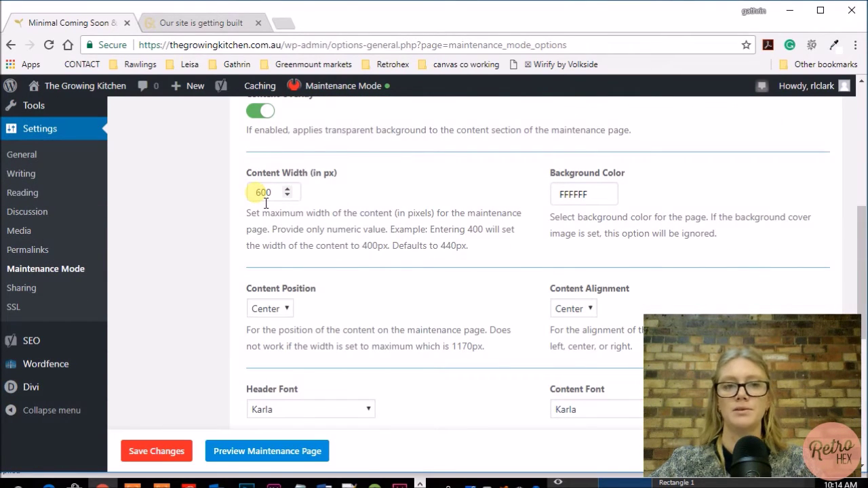
{"action": "left_click", "coordinate": [192, 24]}
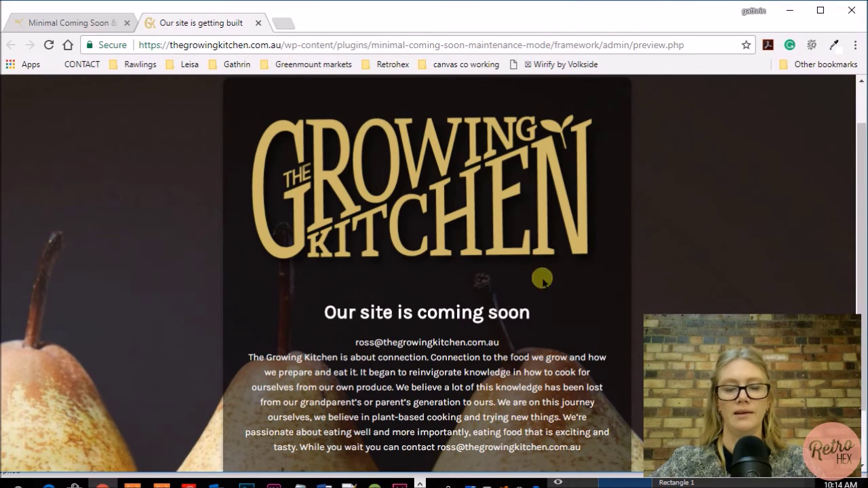
{"action": "key", "text": "ctrl+shift+Tab"}
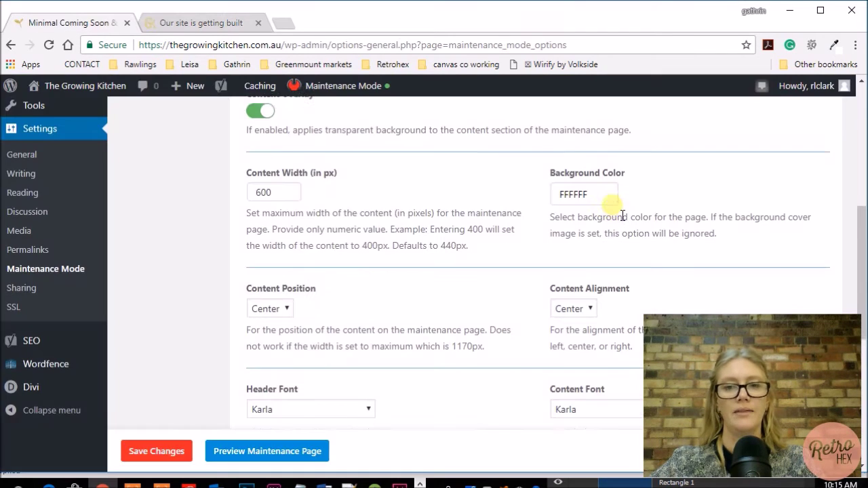
{"action": "scroll", "coordinate": [607, 204], "scroll_direction": "down", "scroll_amount": 1}
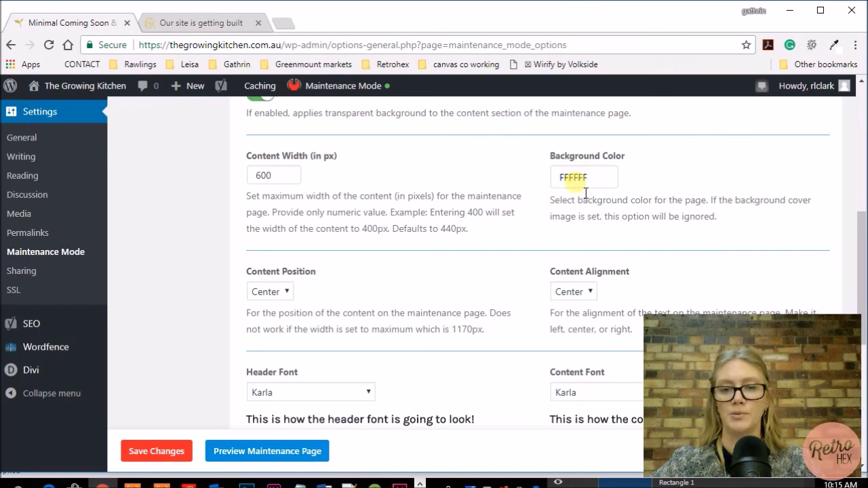
{"action": "scroll", "coordinate": [576, 190], "scroll_direction": "down", "scroll_amount": 2}
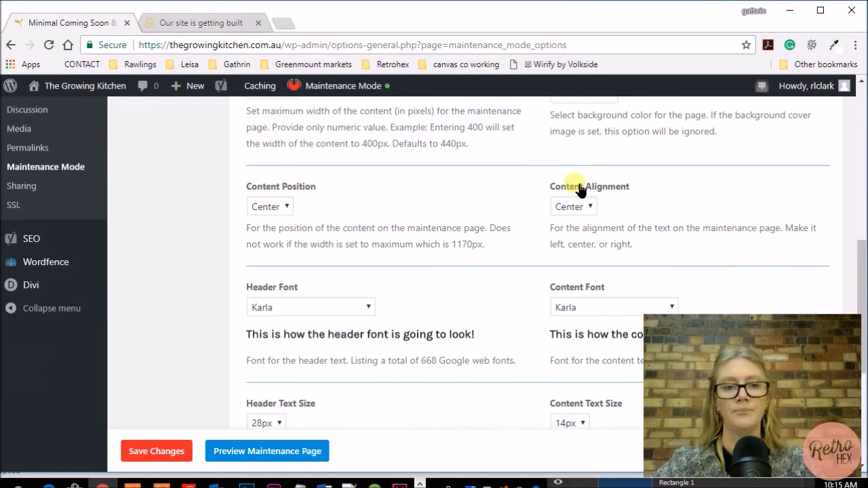
Look through the choices for Content Position and Content Alignment and browse the list of fonts available for the Header Font
{"action": "scroll", "coordinate": [574, 204], "scroll_direction": "up", "scroll_amount": 3}
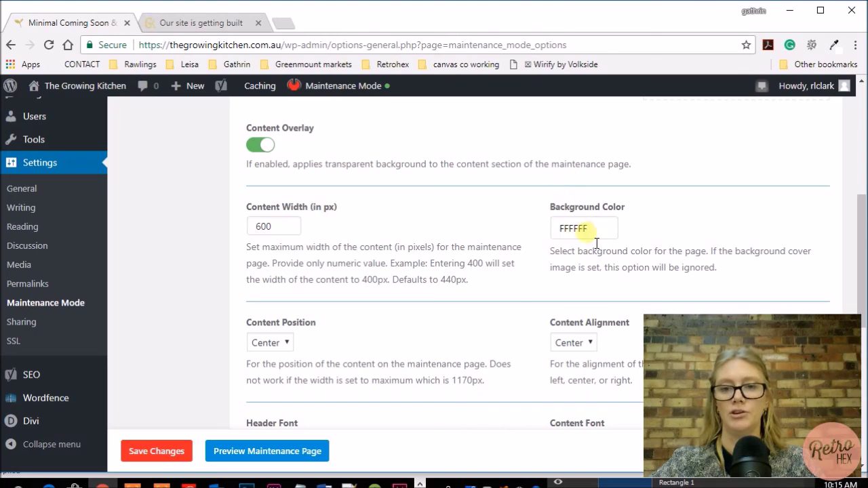
{"action": "scroll", "coordinate": [597, 246], "scroll_direction": "down", "scroll_amount": 3}
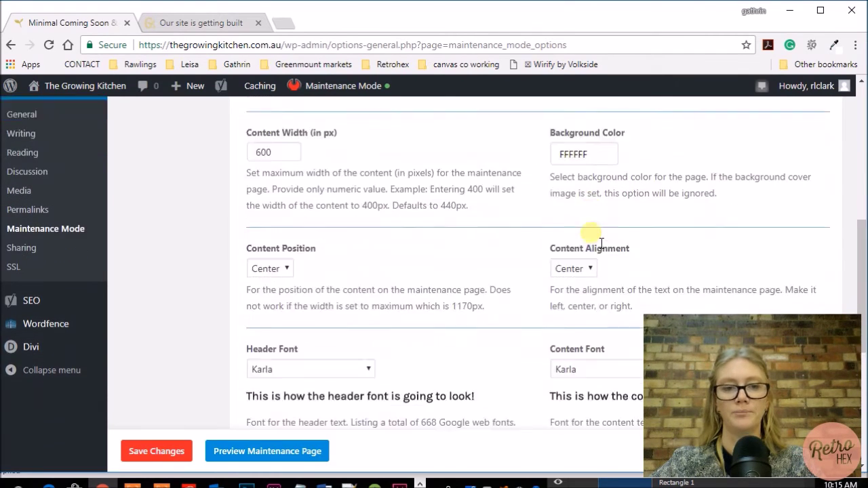
{"action": "left_click", "coordinate": [288, 207]}
{"action": "left_click", "coordinate": [288, 207]}
{"action": "left_click", "coordinate": [588, 210]}
{"action": "left_click", "coordinate": [589, 212]}
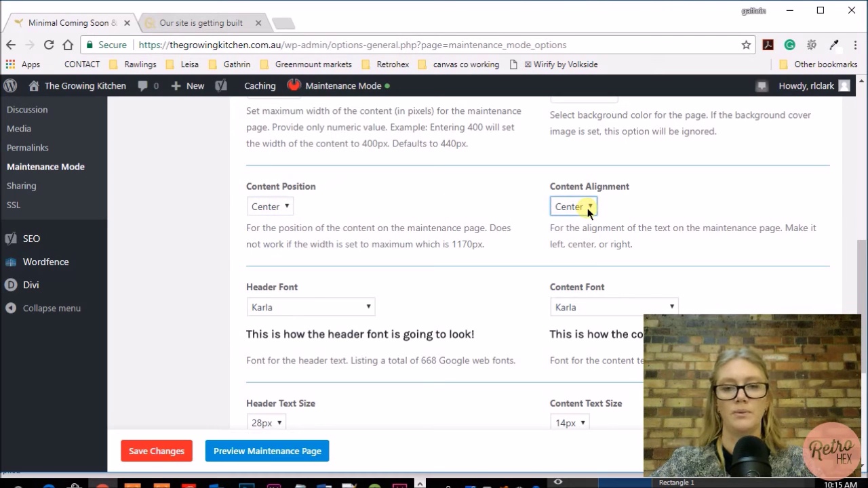
{"action": "scroll", "coordinate": [359, 265], "scroll_direction": "down", "scroll_amount": 1}
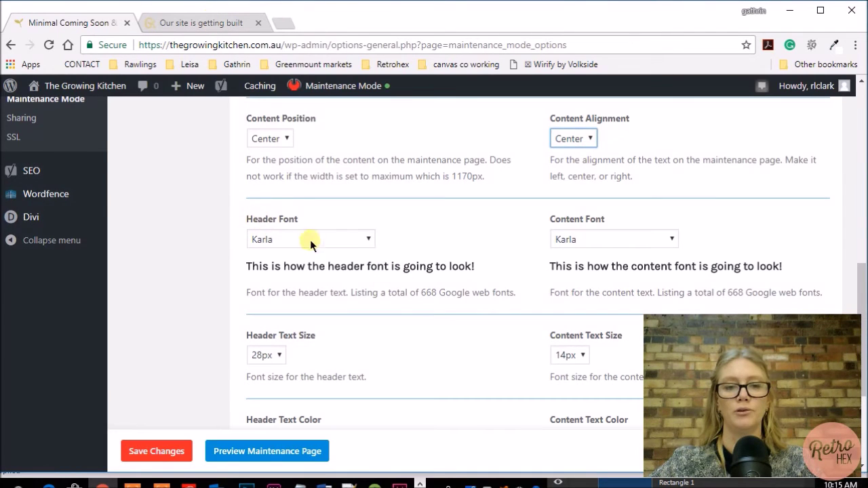
{"action": "left_click", "coordinate": [366, 239]}
{"action": "left_click_drag", "start_coordinate": [374, 93], "coordinate": [370, 3]}
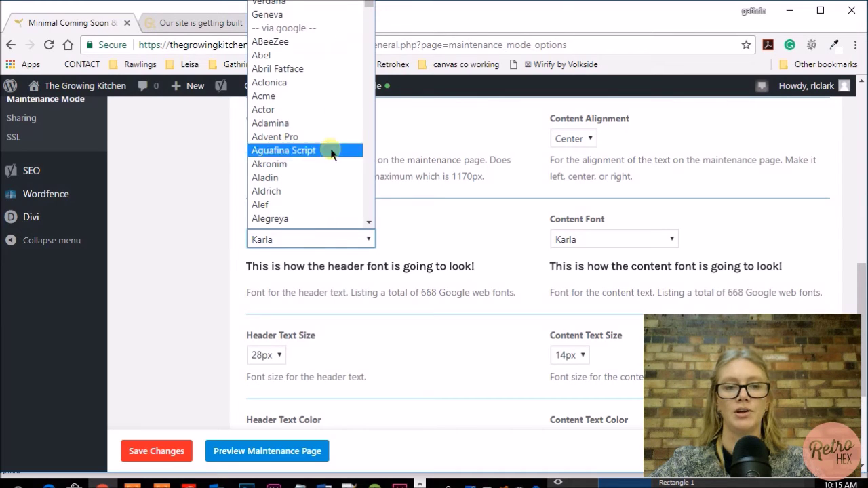
{"action": "left_click", "coordinate": [329, 241]}
{"action": "scroll", "coordinate": [451, 238], "scroll_direction": "down", "scroll_amount": 3}
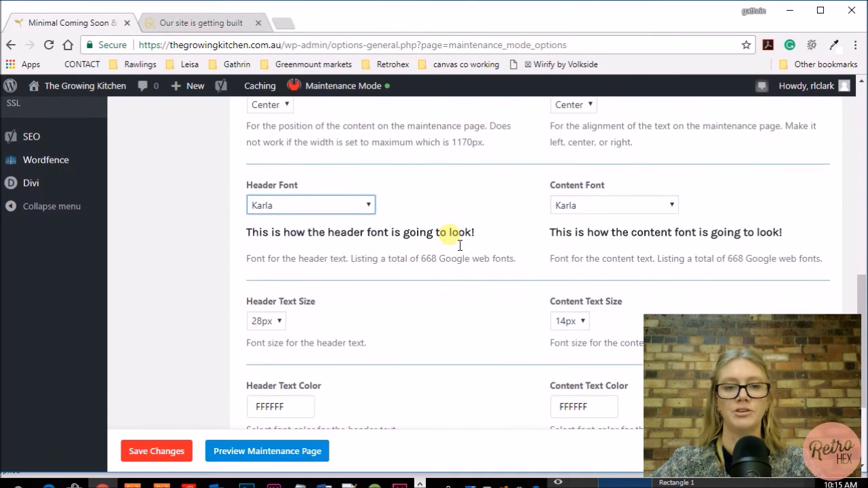
Compare the text size settings with the maintenance page preview, set Content Text Size to 15px and save the design settings
{"action": "scroll", "coordinate": [455, 241], "scroll_direction": "down", "scroll_amount": 2}
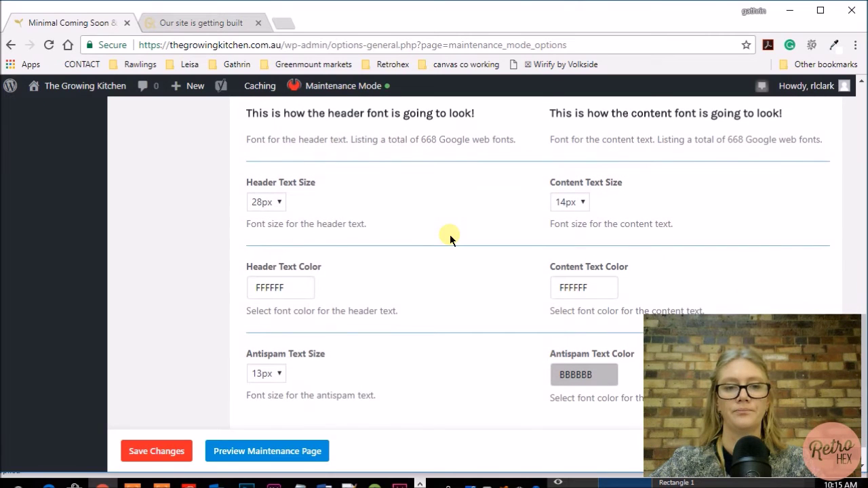
{"action": "scroll", "coordinate": [450, 234], "scroll_direction": "down", "scroll_amount": 1}
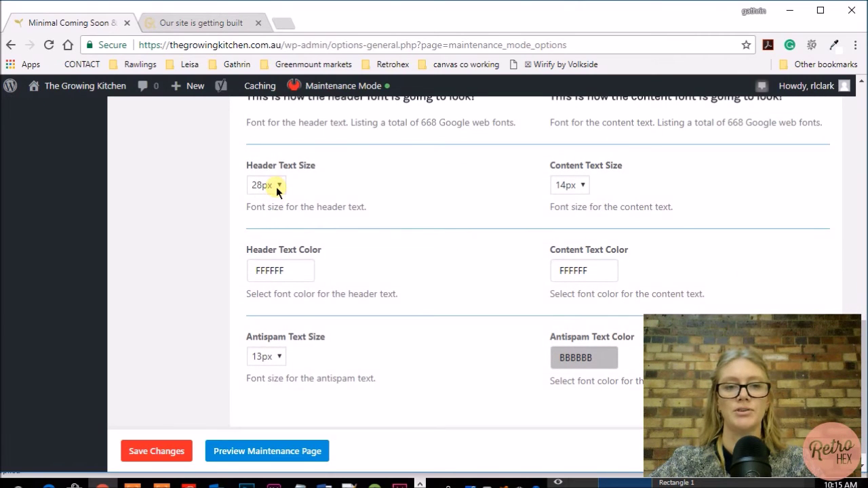
{"action": "left_click", "coordinate": [207, 24]}
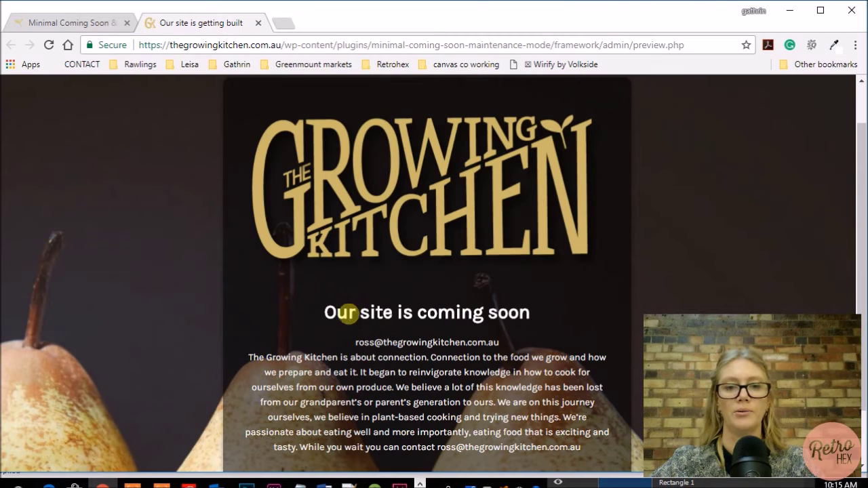
{"action": "left_click", "coordinate": [71, 22]}
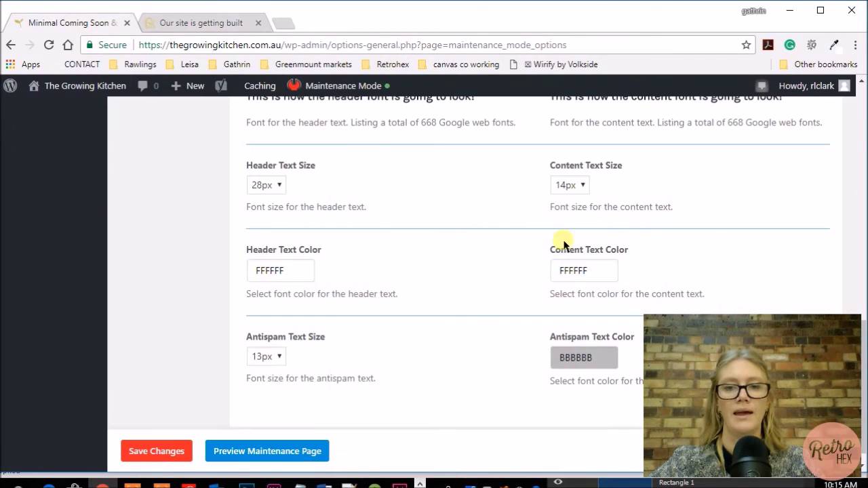
{"action": "left_click", "coordinate": [196, 23]}
{"action": "left_click", "coordinate": [80, 23]}
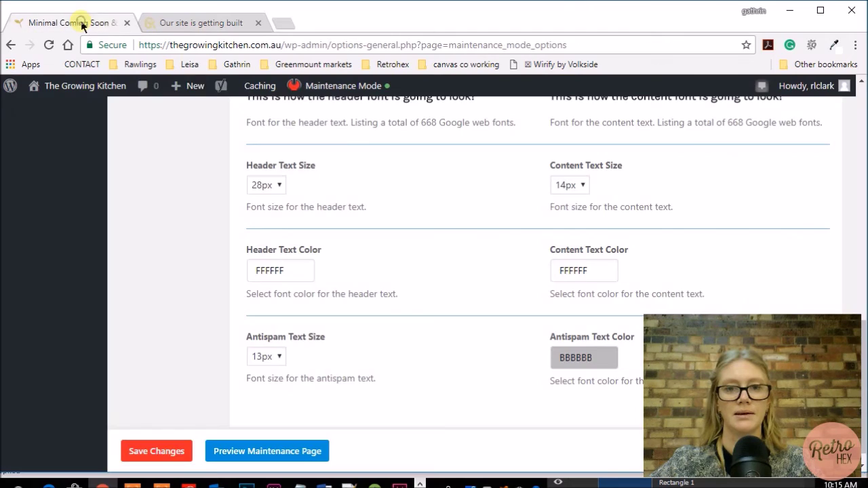
{"action": "left_click", "coordinate": [582, 184]}
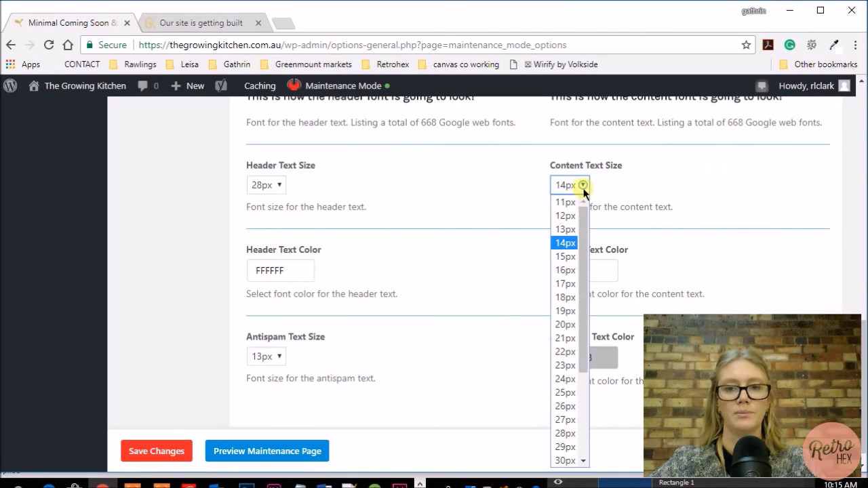
{"action": "left_click", "coordinate": [566, 258]}
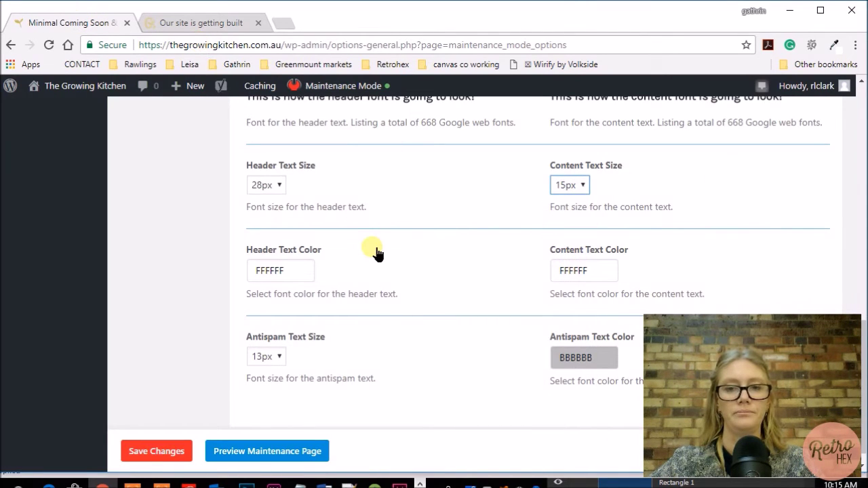
{"action": "scroll", "coordinate": [376, 253], "scroll_direction": "down", "scroll_amount": 1}
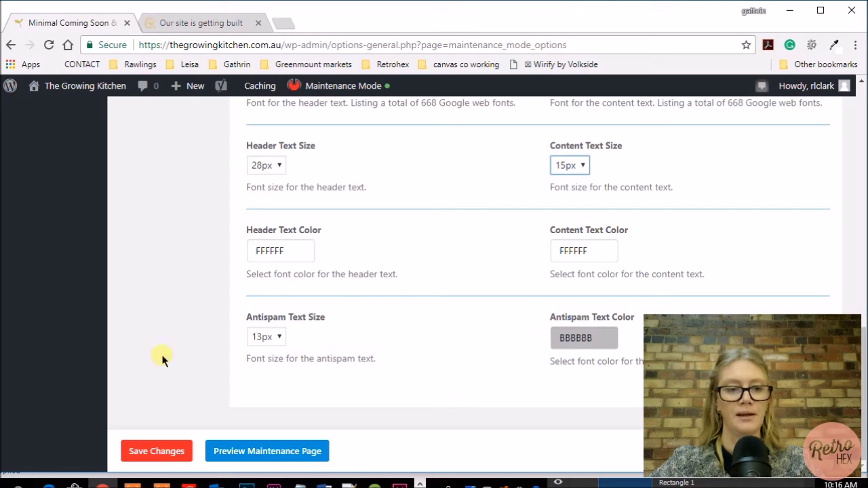
{"action": "left_click", "coordinate": [155, 451]}
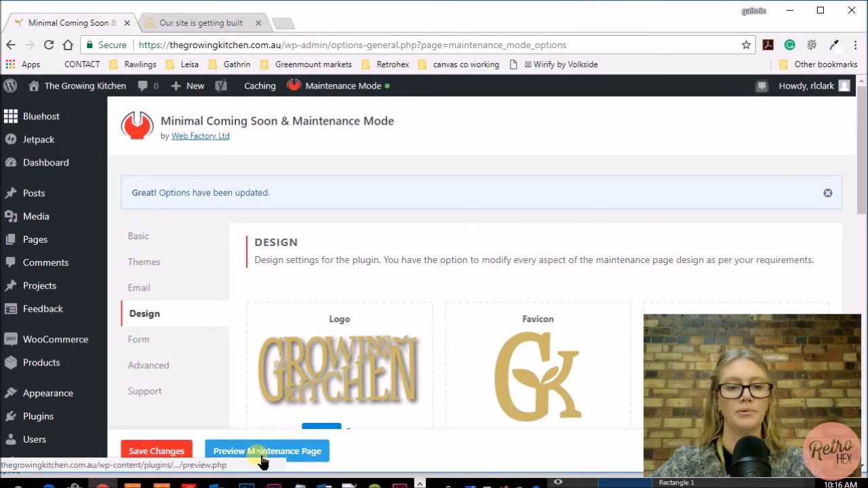
Preview the maintenance page, close the outdated preview and examine the size of the content text below the heading
{"action": "left_click", "coordinate": [266, 451]}
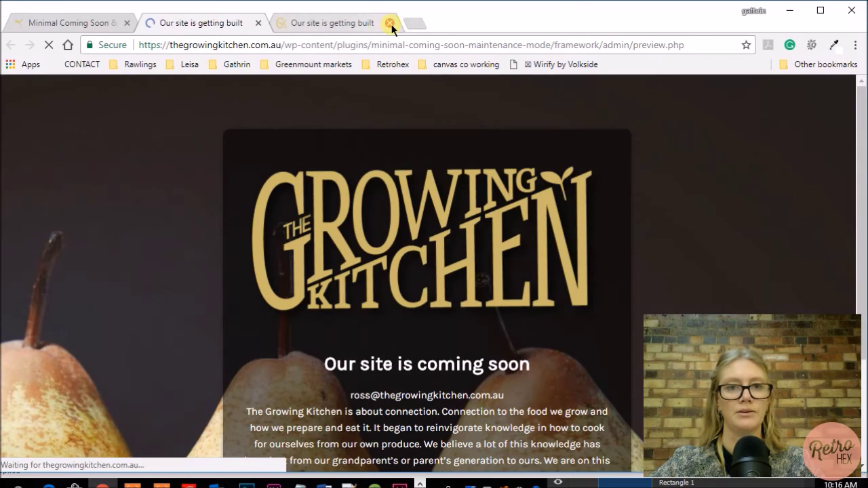
{"action": "left_click", "coordinate": [389, 22]}
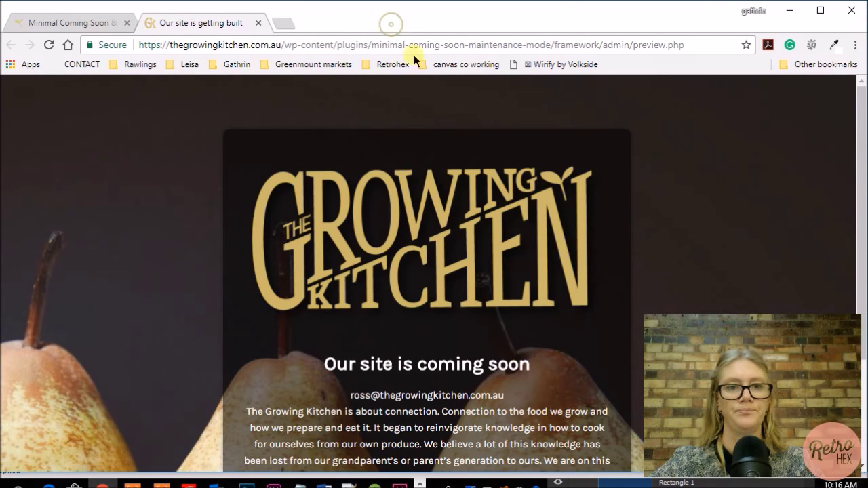
{"action": "scroll", "coordinate": [743, 201], "scroll_direction": "down", "scroll_amount": 2}
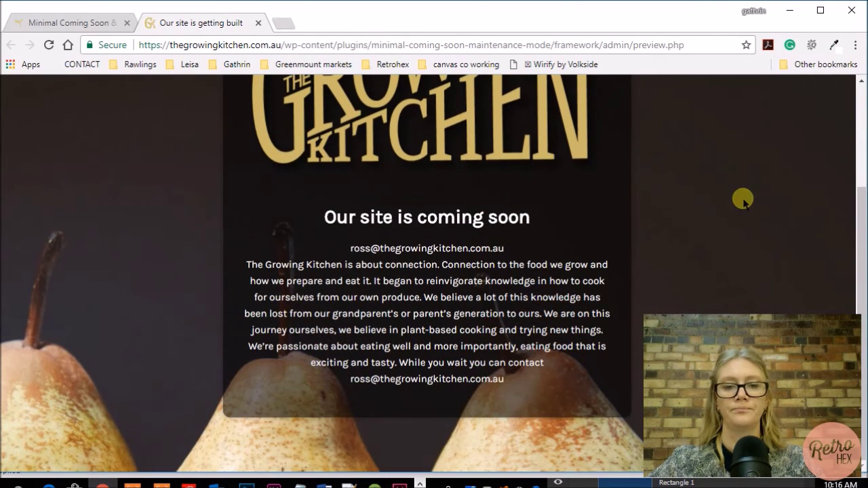
{"action": "scroll", "coordinate": [742, 198], "scroll_direction": "up", "scroll_amount": 2}
{"action": "scroll", "coordinate": [742, 198], "scroll_direction": "down", "scroll_amount": 2}
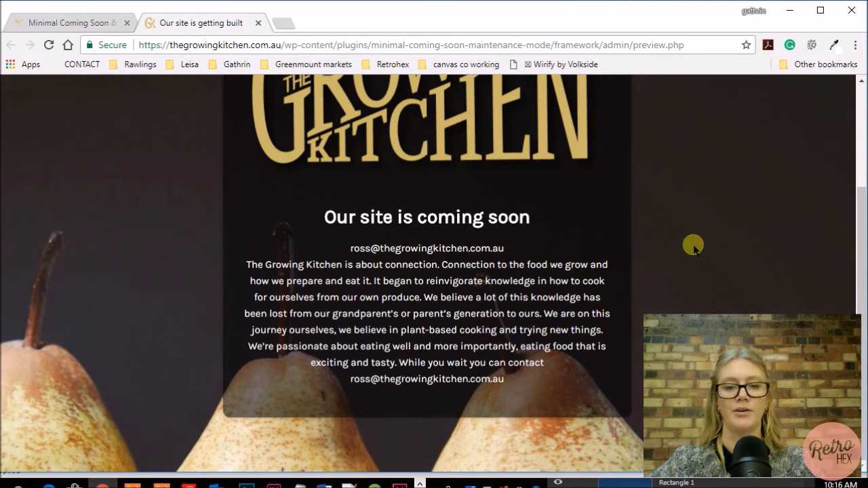
{"action": "scroll", "coordinate": [704, 249], "scroll_direction": "up", "scroll_amount": 1}
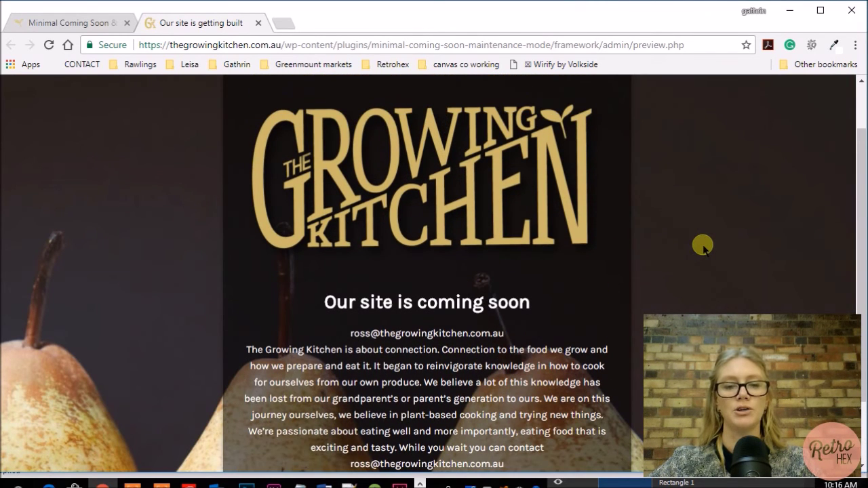
Check that maintenance mode is enabled, save the Basic settings and review the coming soon page preview
{"action": "left_click", "coordinate": [45, 23]}
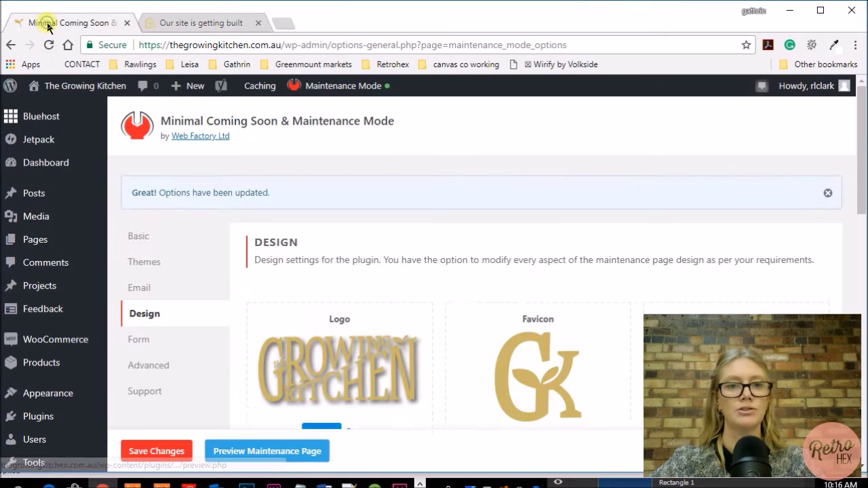
{"action": "mouse_move", "coordinate": [340, 86]}
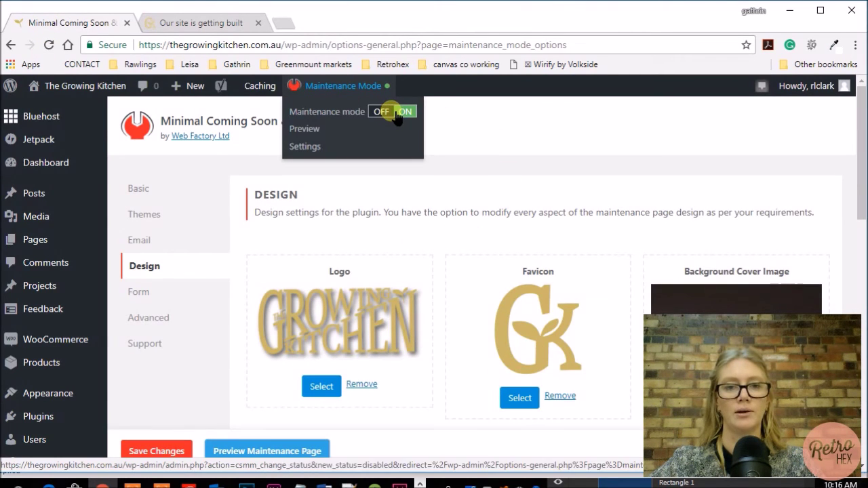
{"action": "left_click", "coordinate": [139, 188]}
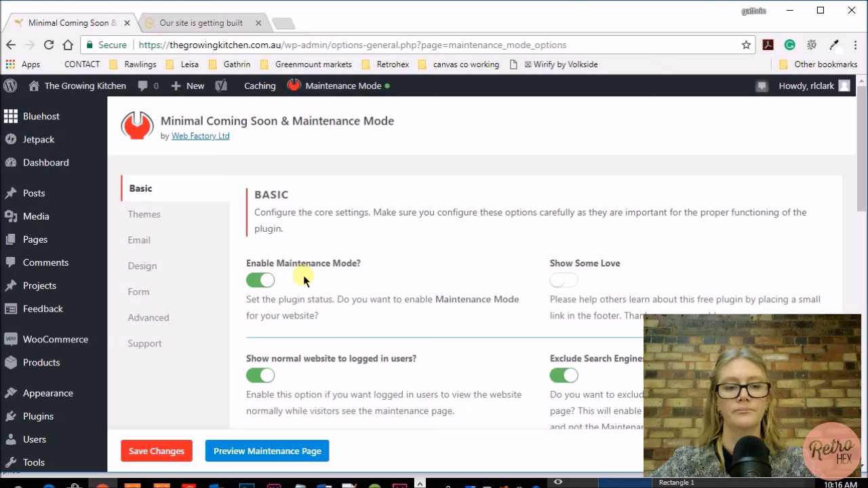
{"action": "left_click", "coordinate": [156, 451]}
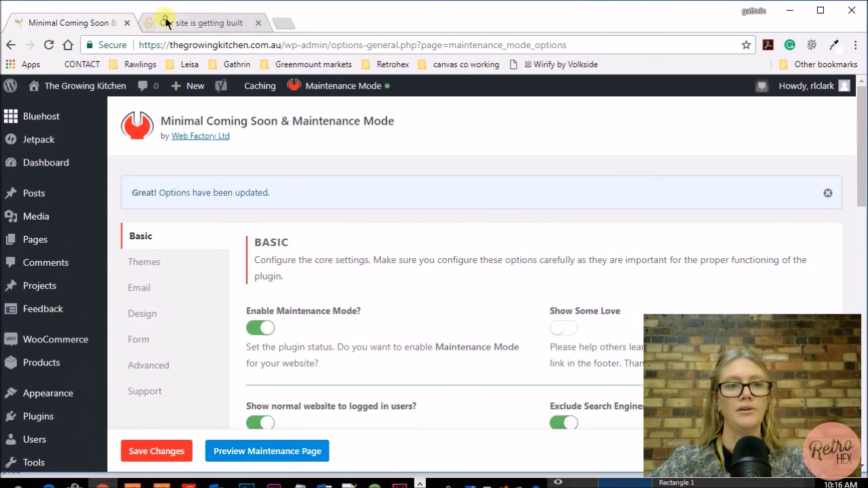
{"action": "left_click", "coordinate": [186, 22]}
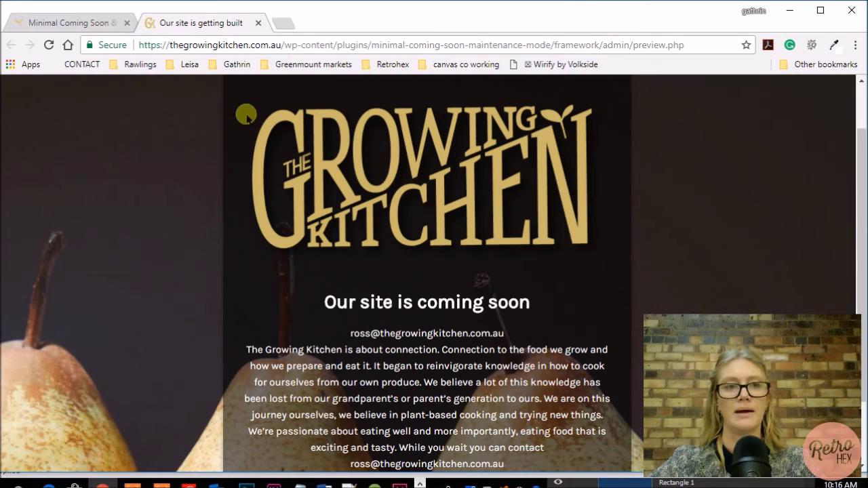
{"action": "left_click", "coordinate": [74, 27]}
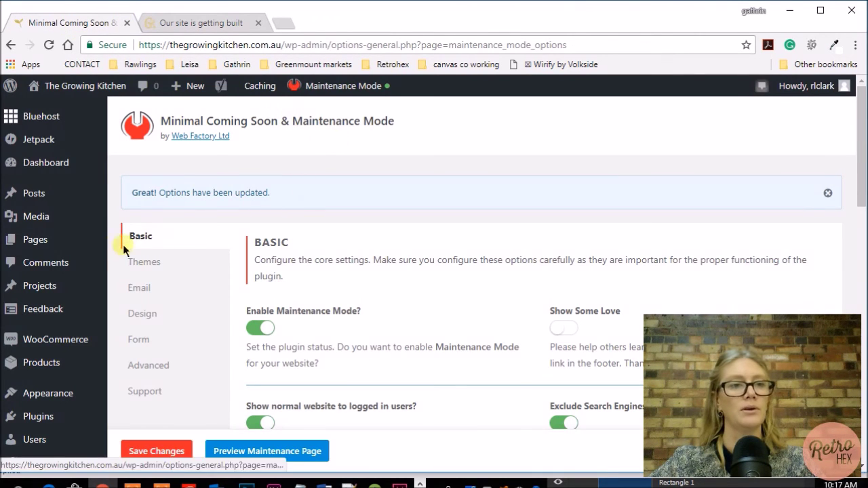
Look over the Bluehost home page in the WordPress dashboard and check the Maintenance mode on/off switch from there
{"action": "mouse_move", "coordinate": [44, 122]}
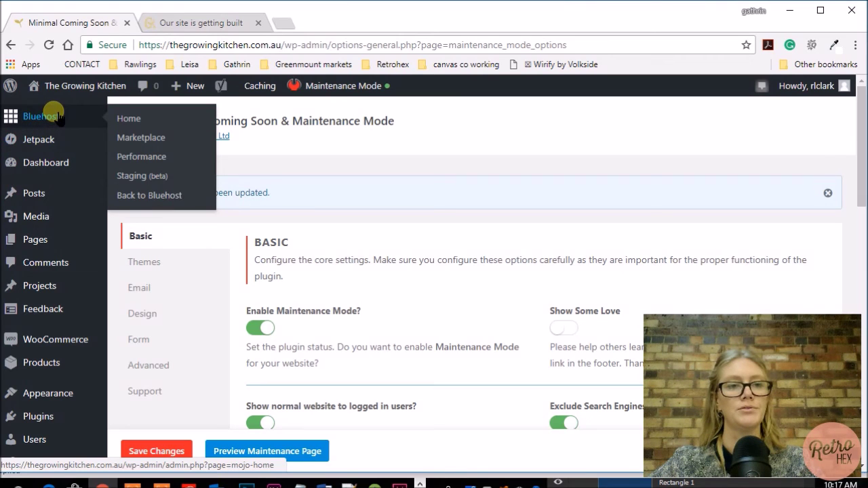
{"action": "left_click", "coordinate": [53, 118]}
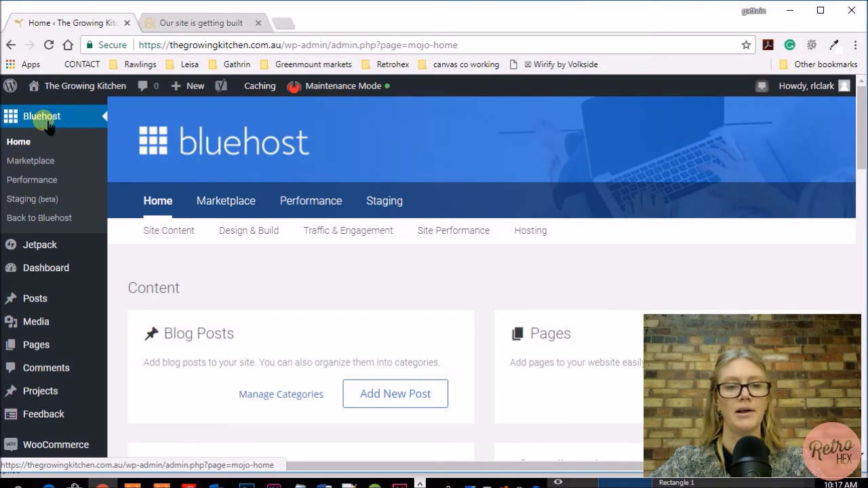
{"action": "scroll", "coordinate": [414, 279], "scroll_direction": "down", "scroll_amount": 2}
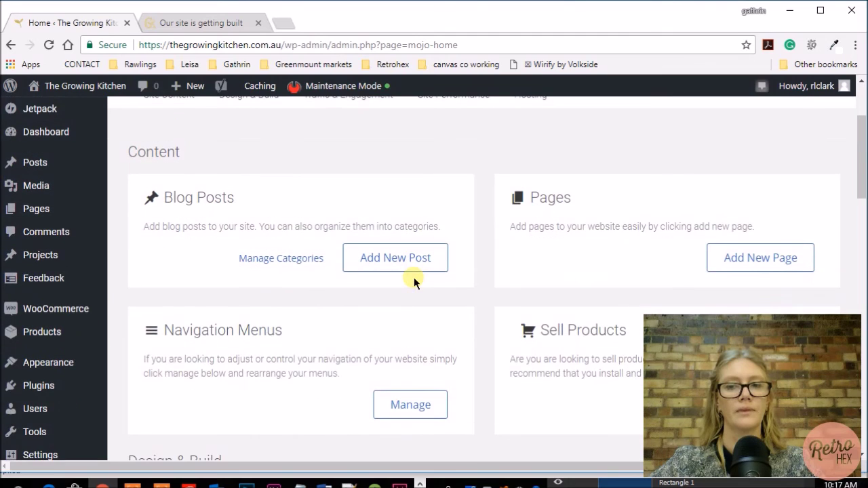
{"action": "scroll", "coordinate": [413, 278], "scroll_direction": "up", "scroll_amount": 2}
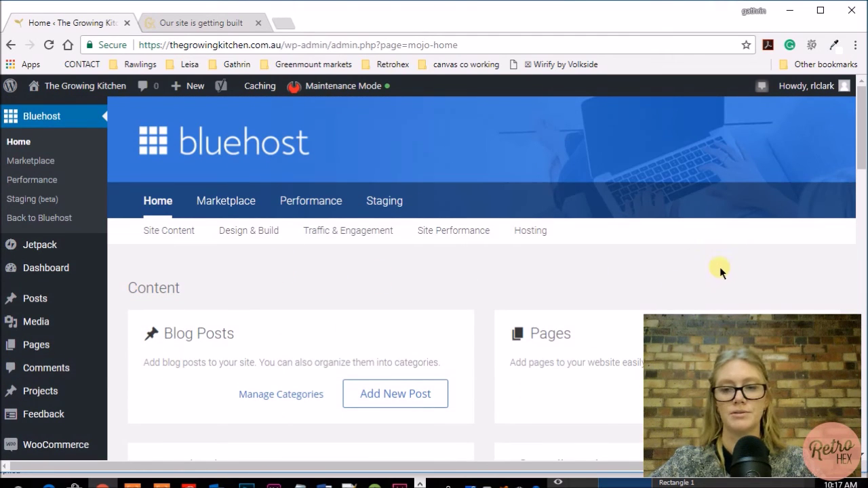
{"action": "scroll", "coordinate": [735, 266], "scroll_direction": "down", "scroll_amount": 2}
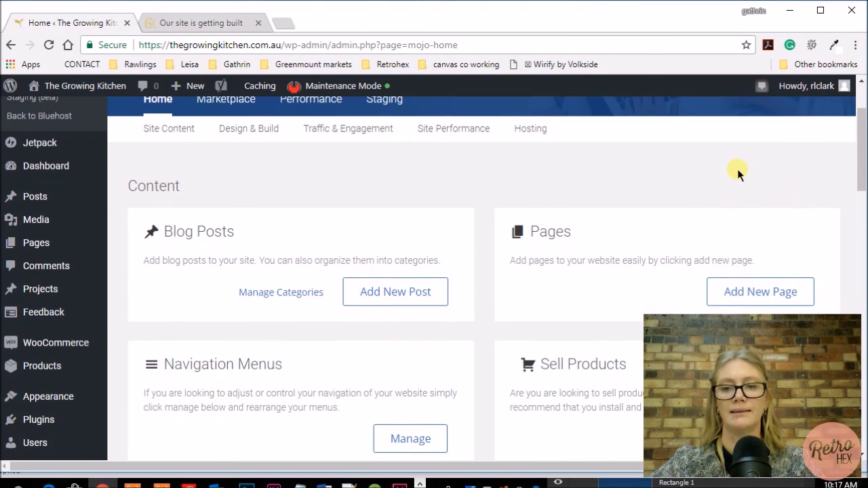
{"action": "scroll", "coordinate": [737, 169], "scroll_direction": "down", "scroll_amount": 2}
{"action": "scroll", "coordinate": [738, 169], "scroll_direction": "down", "scroll_amount": 4}
{"action": "scroll", "coordinate": [738, 171], "scroll_direction": "up", "scroll_amount": 8}
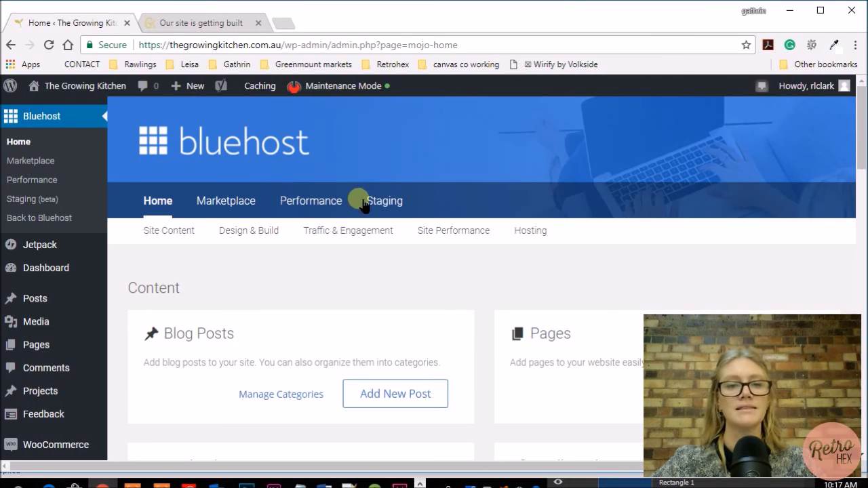
{"action": "mouse_move", "coordinate": [319, 97]}
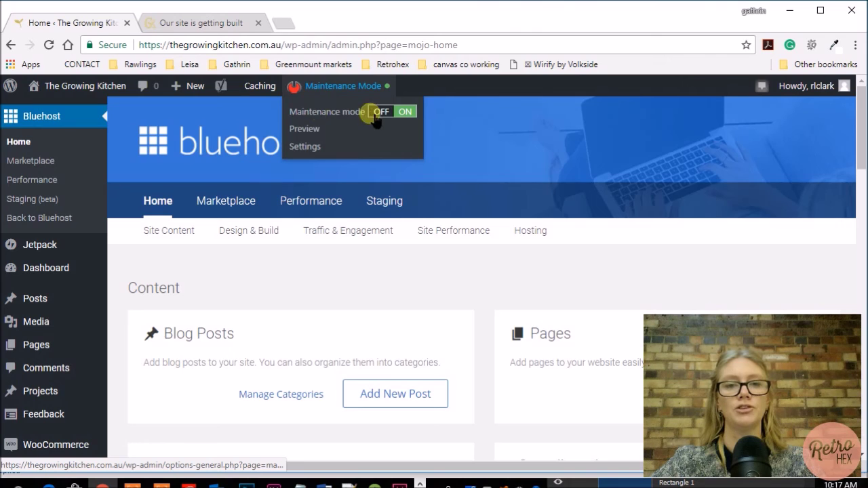